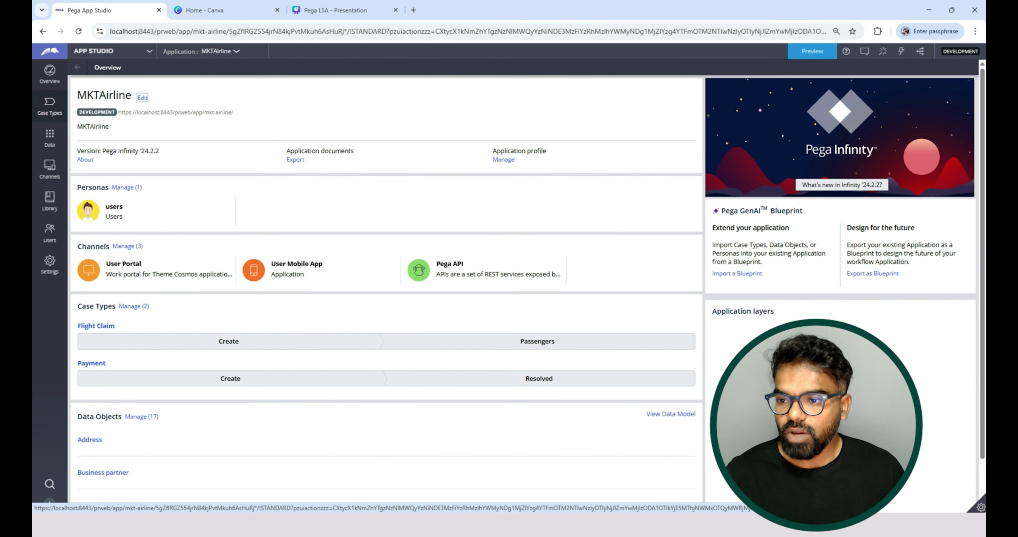
Open the Flight Claim case type and the view configuration of its Create step.
click(96, 325)
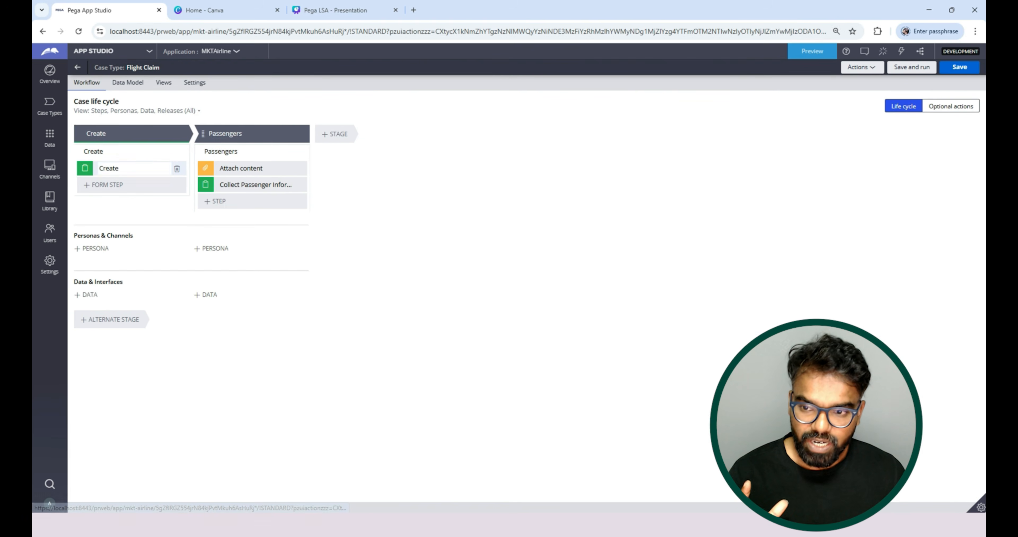
click(119, 168)
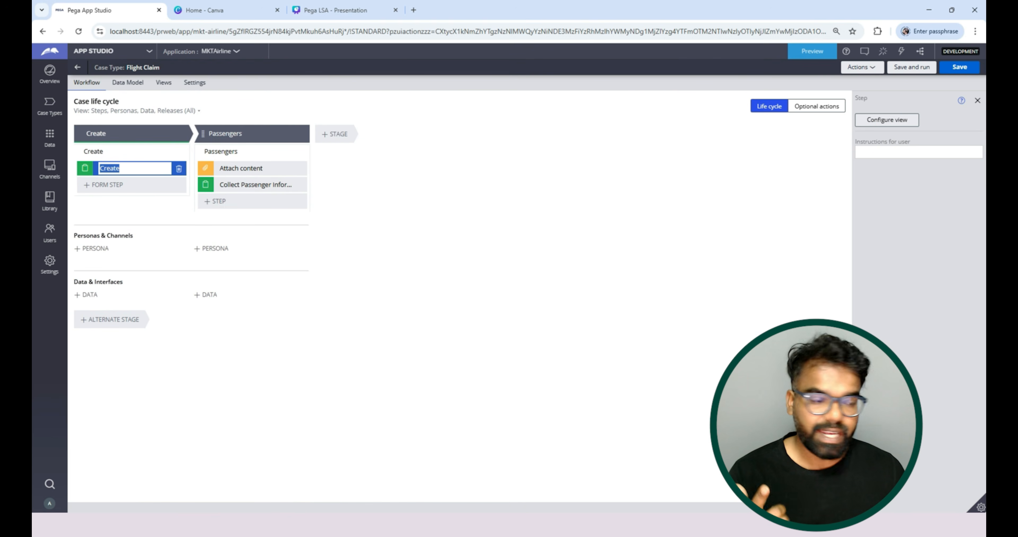
click(887, 120)
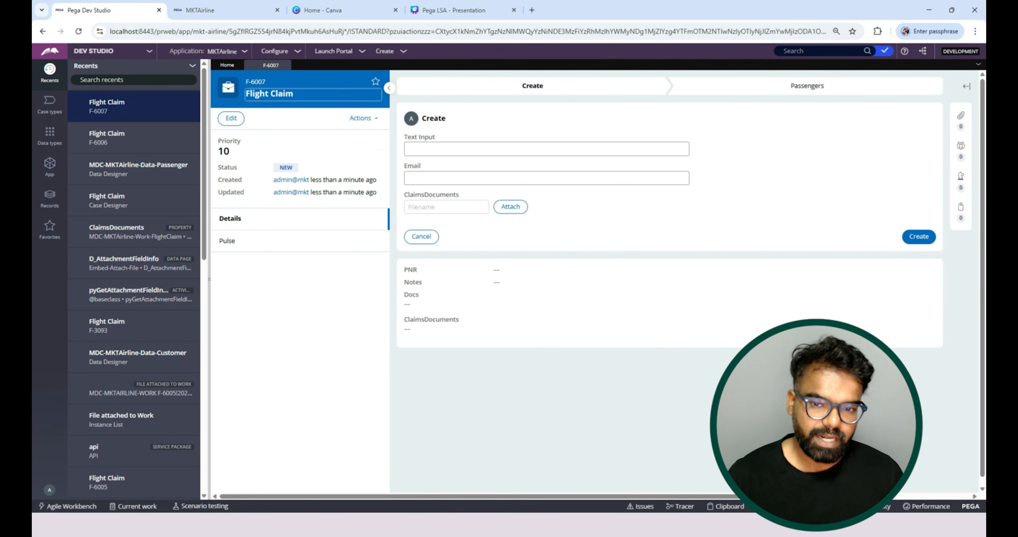
In Dev Studio, open the ClaimsDocuments property from the Flight Claim data model and examine its page definition and data page source.
click(50, 103)
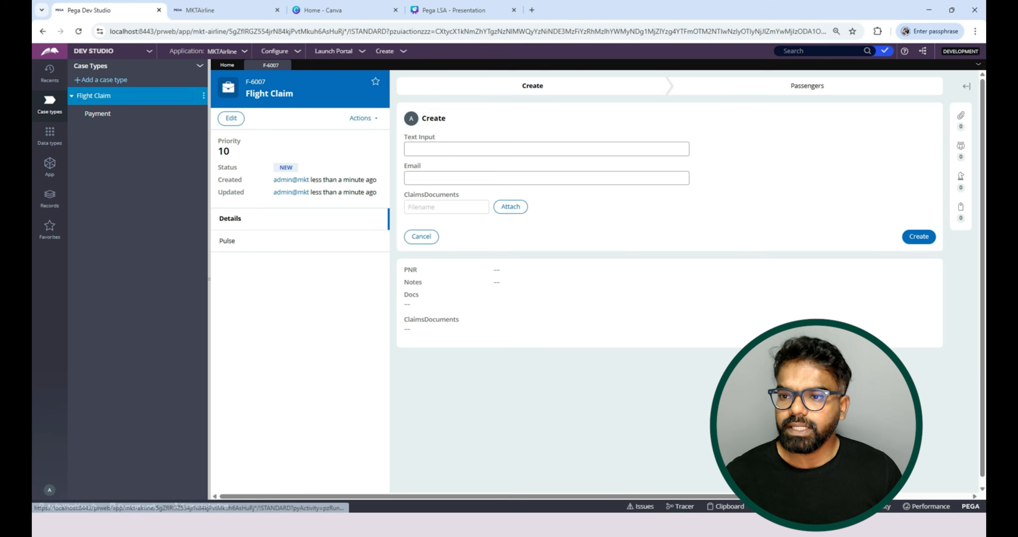
click(94, 96)
click(274, 95)
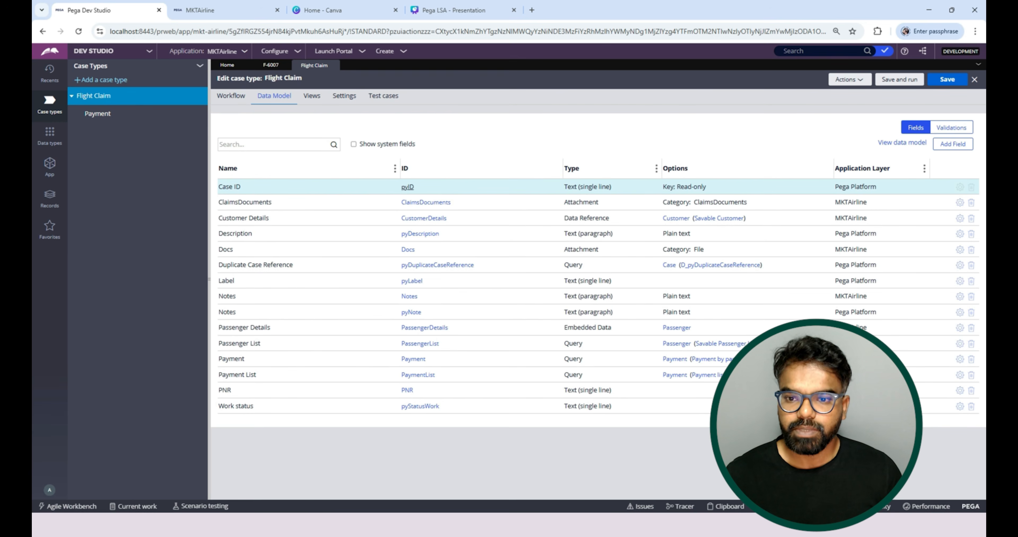
click(426, 201)
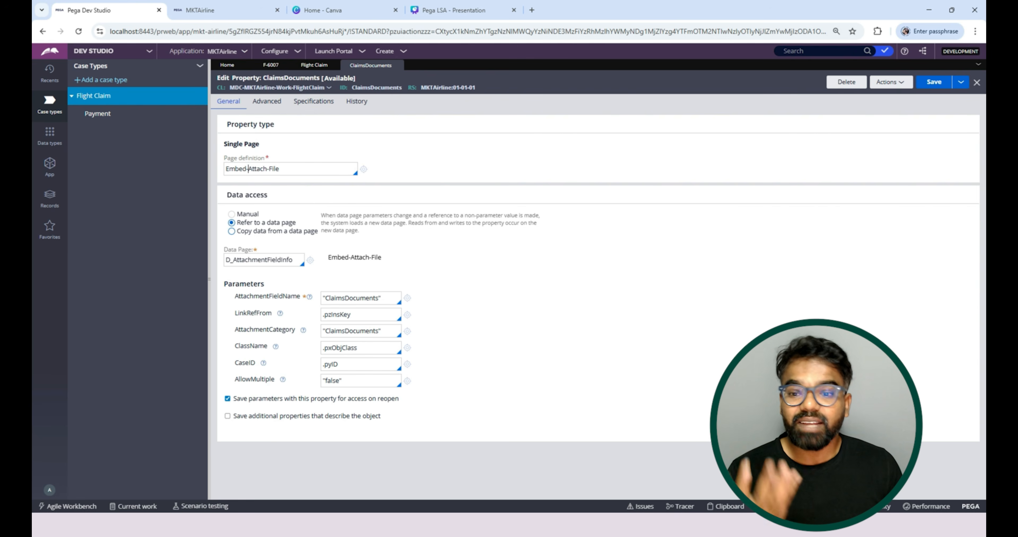
double_click(258, 259)
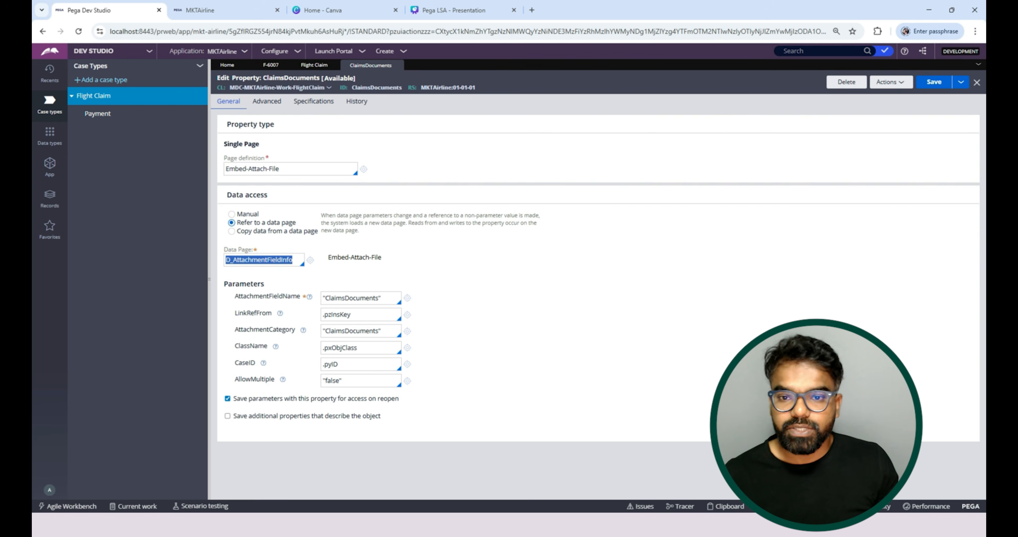
click(308, 195)
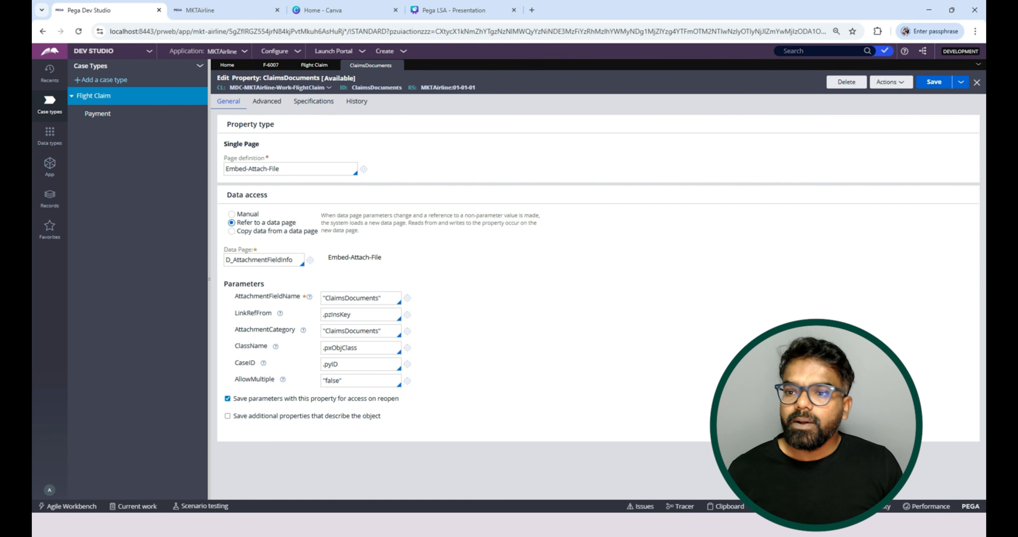
Open the Passenger data type, check which field types a new field offers, and close without adding one.
click(49, 136)
click(95, 110)
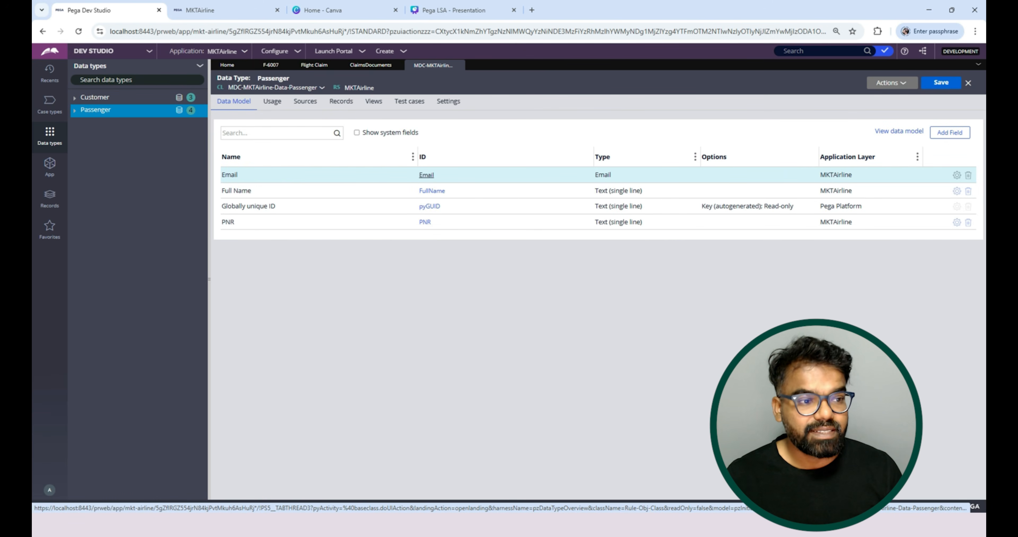
click(949, 132)
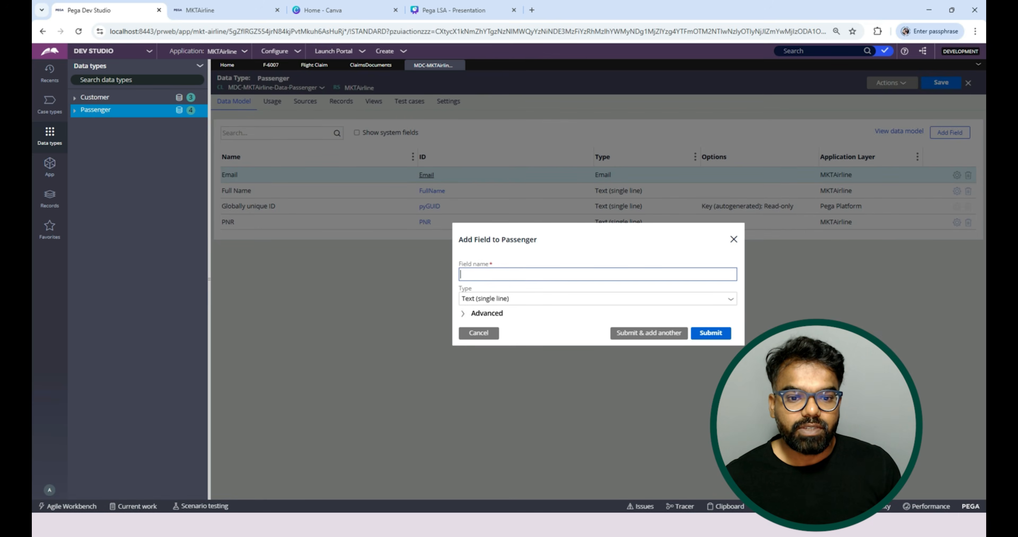
click(597, 299)
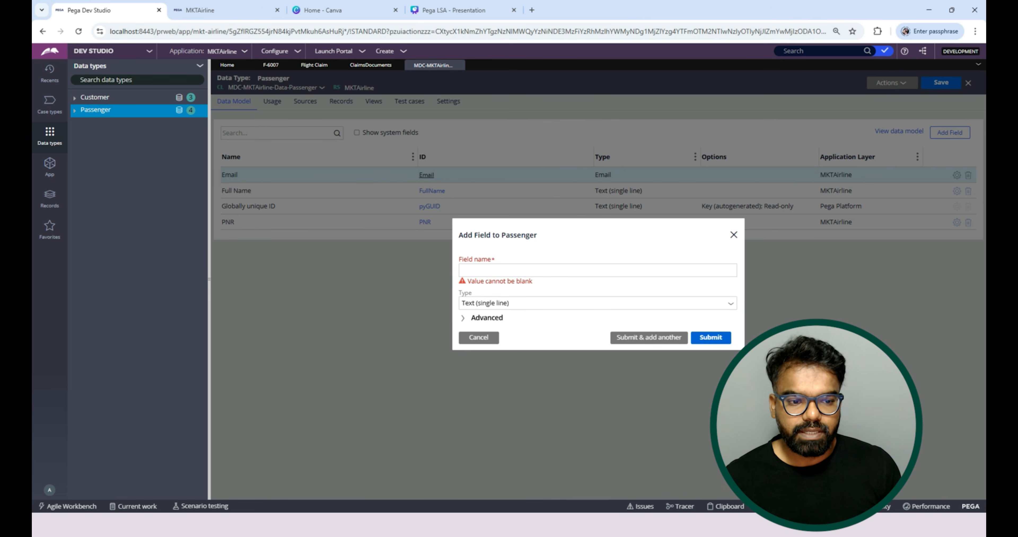
click(597, 303)
scroll(597, 381, down, 2)
scroll(593, 395, down, 3)
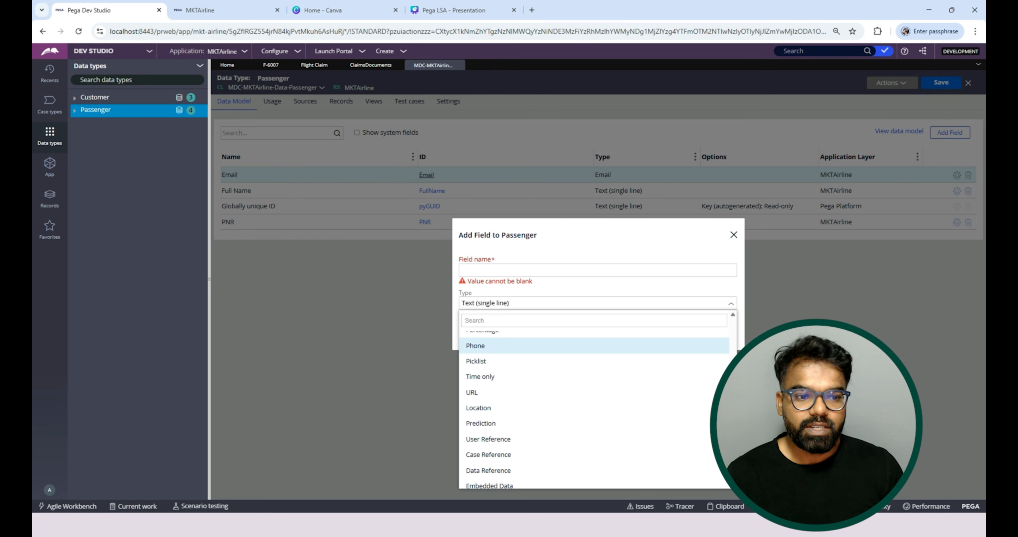
click(733, 234)
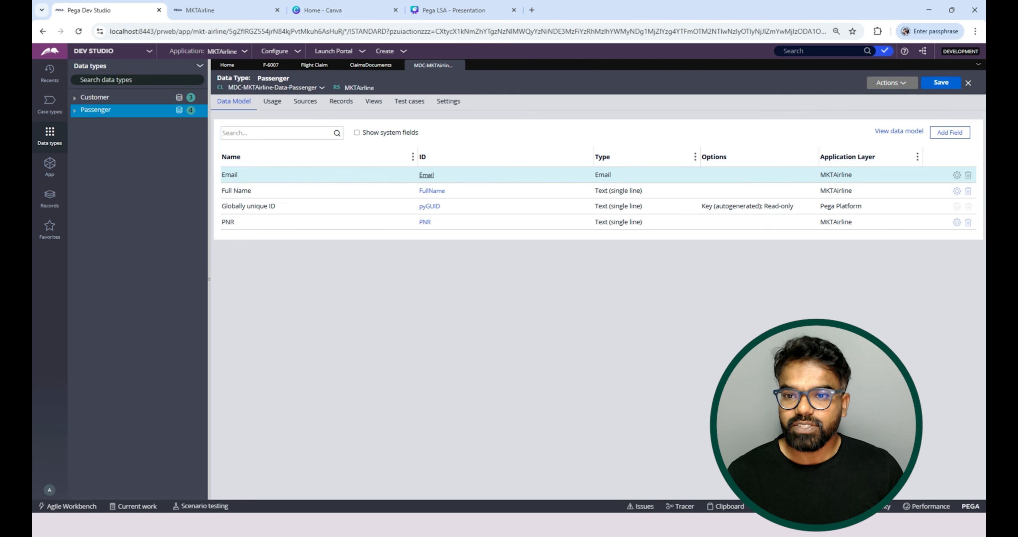
Switch to the Flight Claim C11N application and open the data model of its Passenger data object.
click(222, 51)
mouse_move(260, 133)
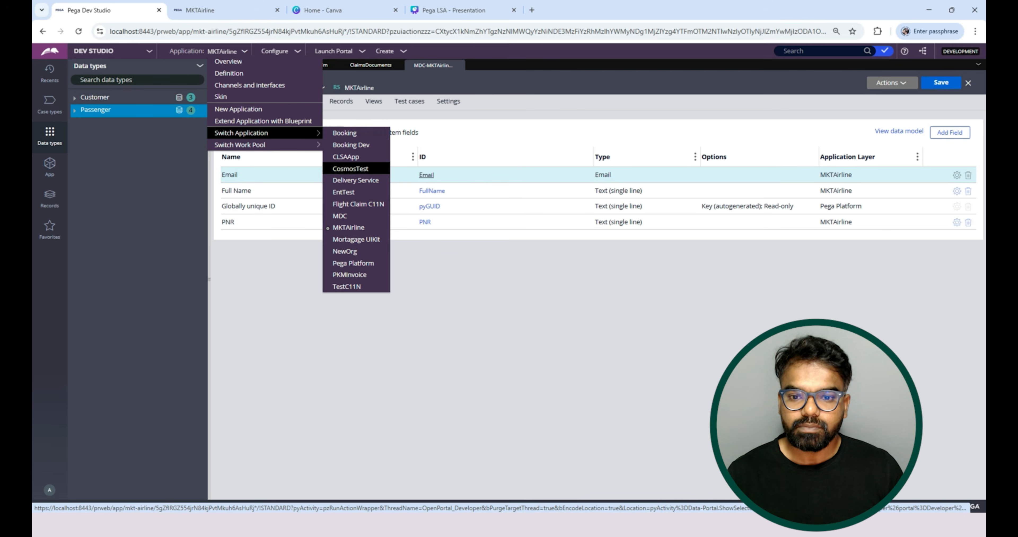
click(358, 203)
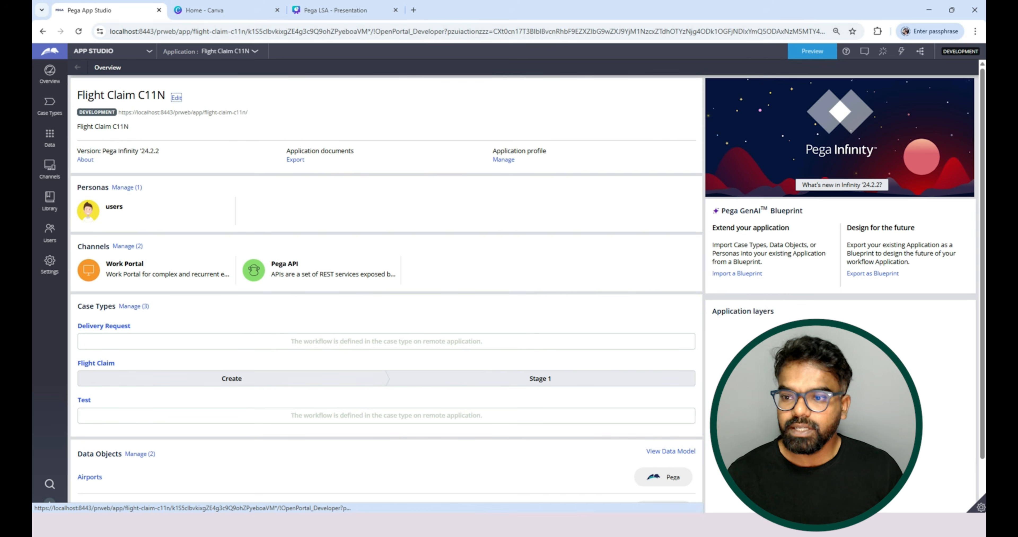
click(49, 105)
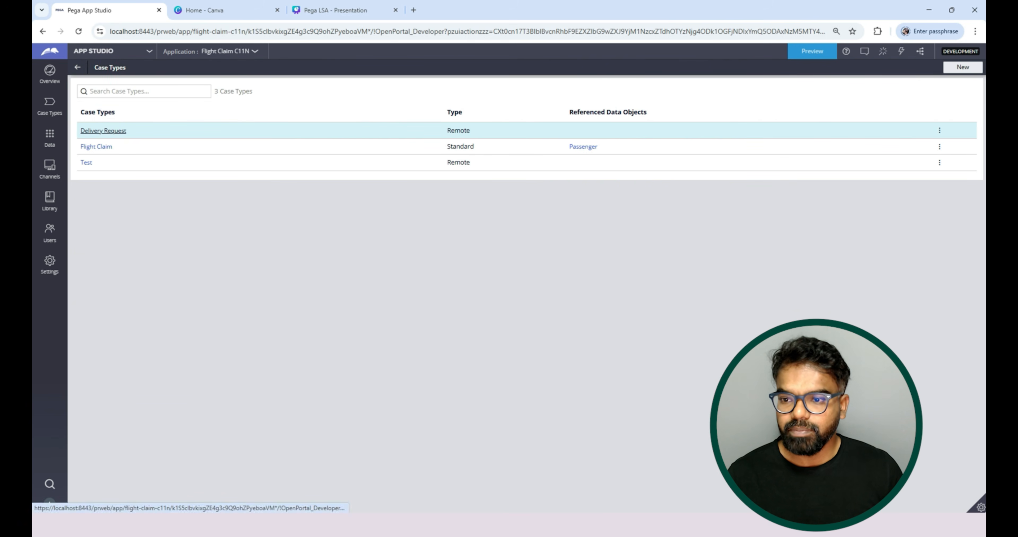
click(49, 136)
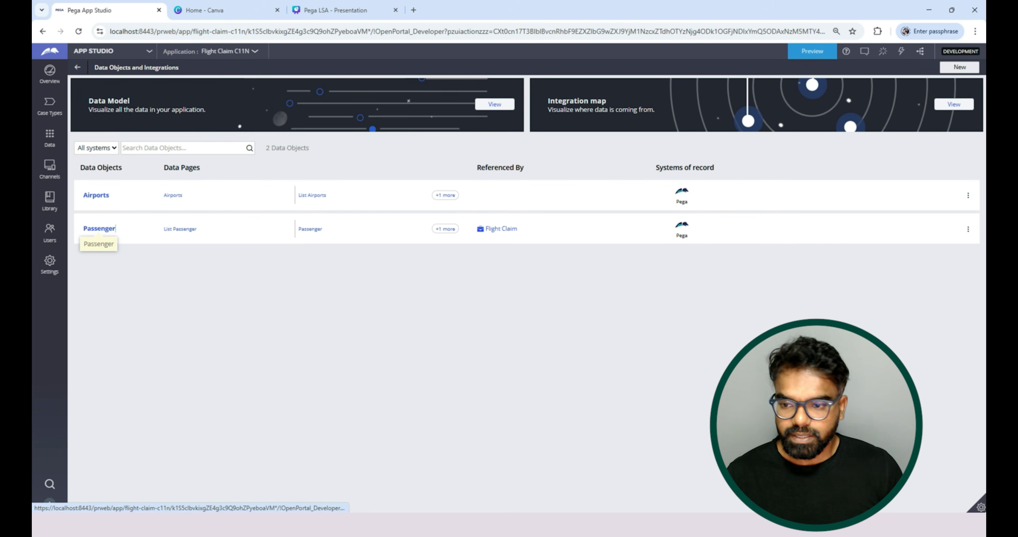
click(99, 229)
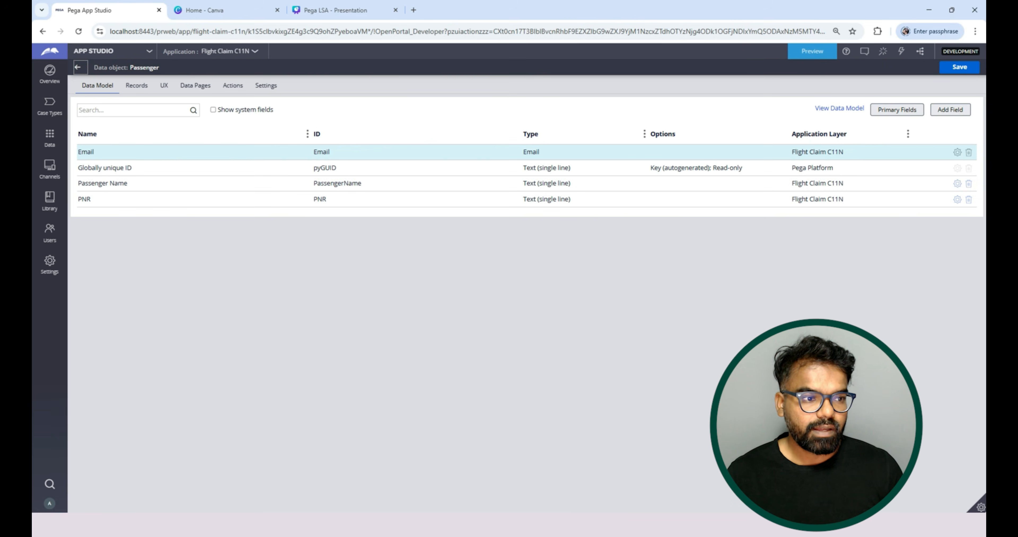
Start a new Passenger field of type Attachment and name it BoardingPass.
click(950, 109)
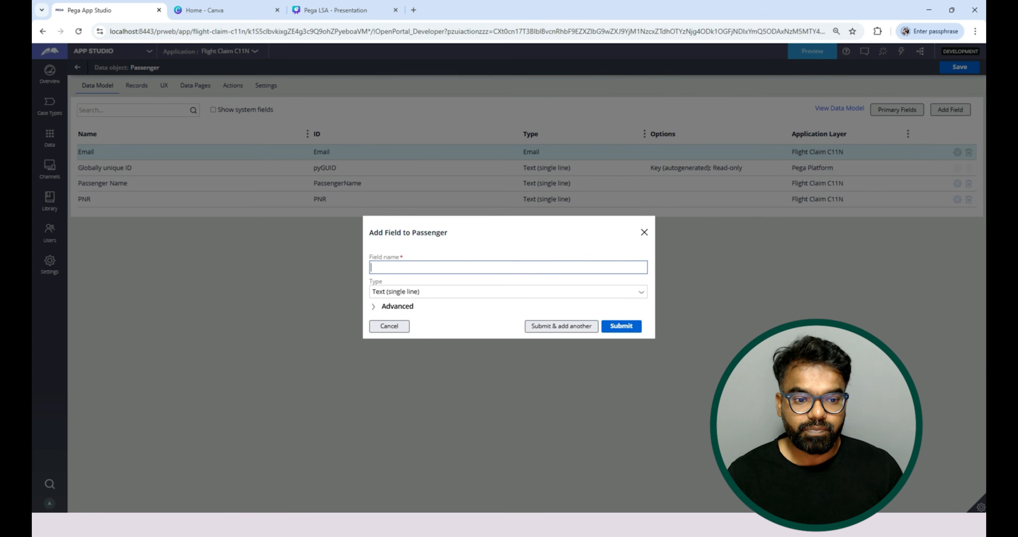
click(425, 293)
click(508, 295)
scroll(508, 367, down, 1)
scroll(504, 411, down, 3)
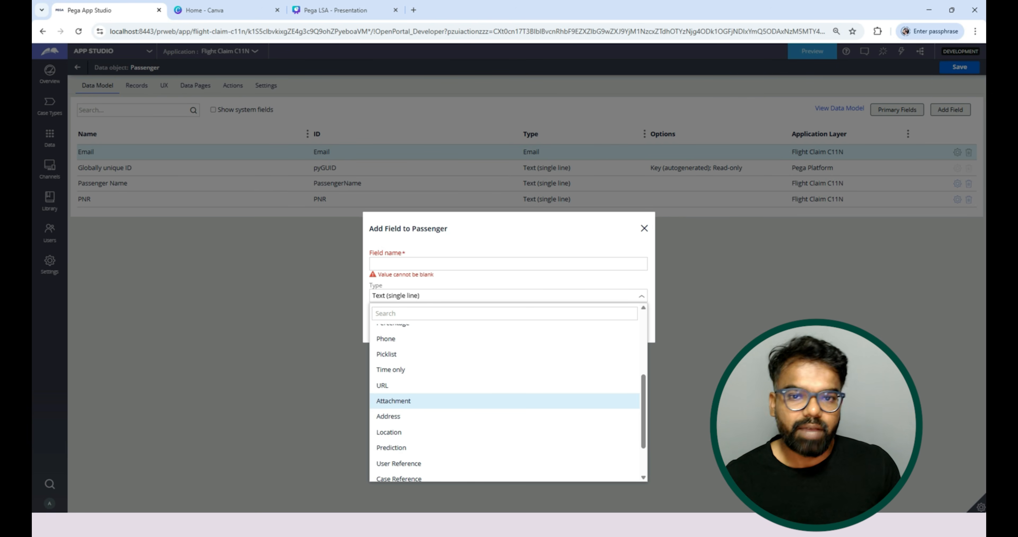
click(393, 401)
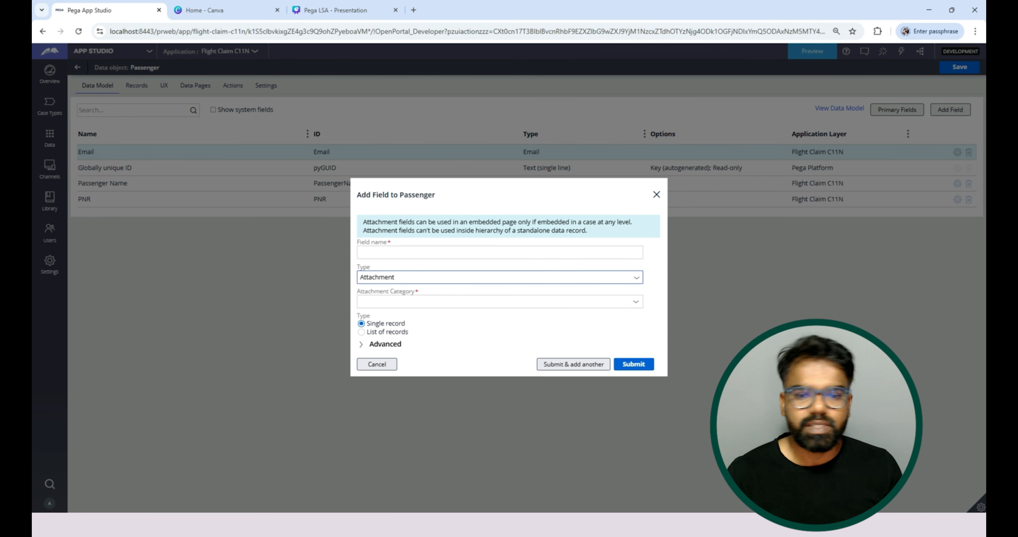
click(499, 253)
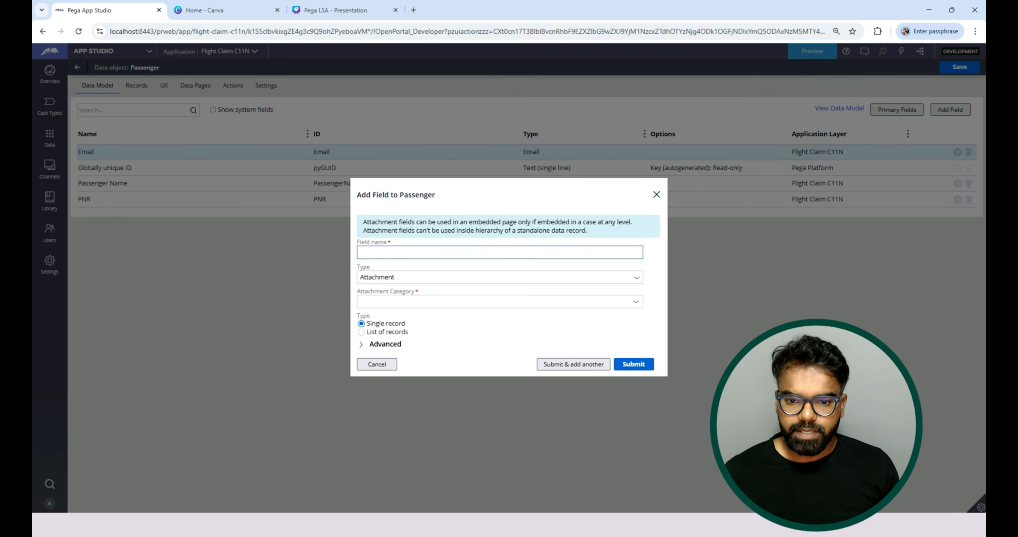
text(Board)
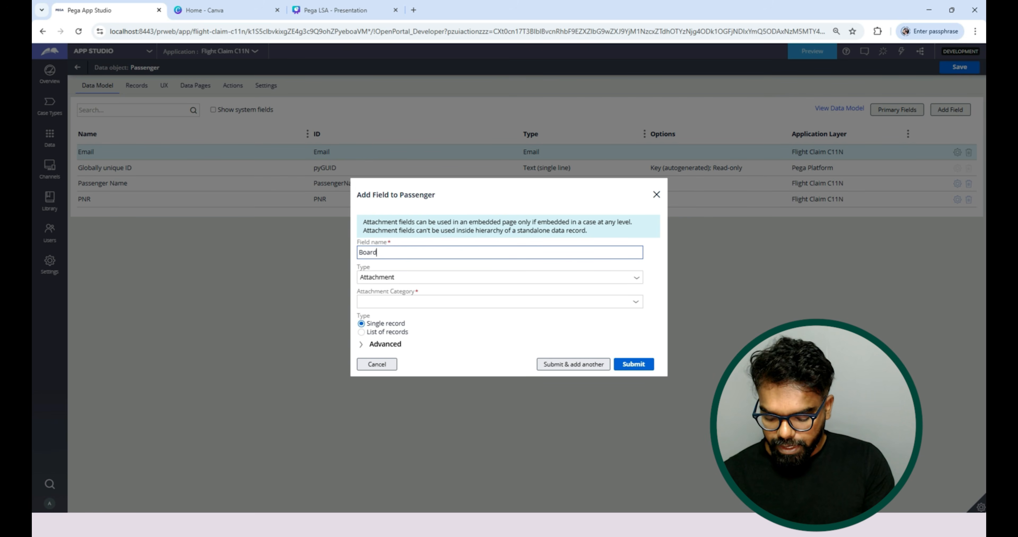
text(ingPass)
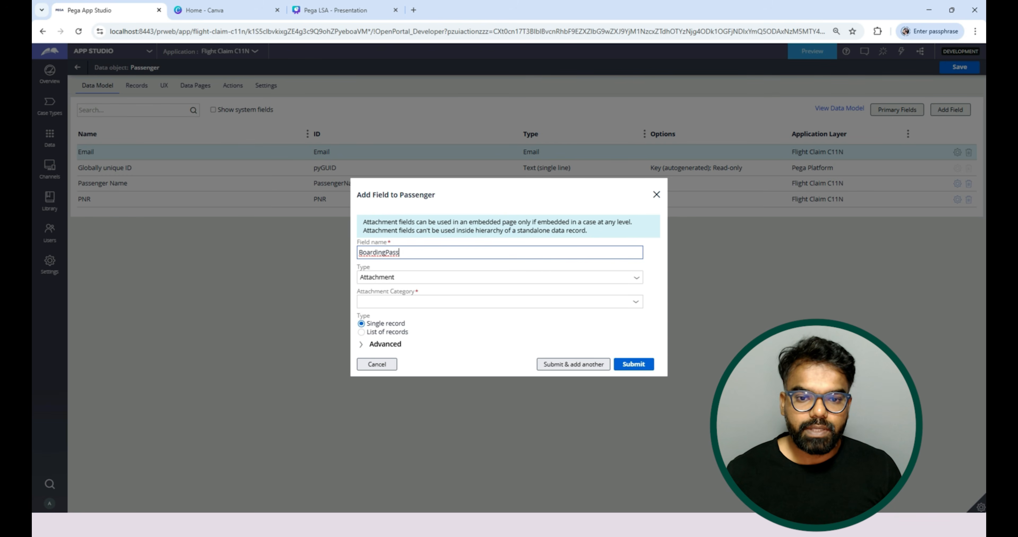
Try to submit the new field with attachment category BoardingPass, stored as a list of records.
click(499, 301)
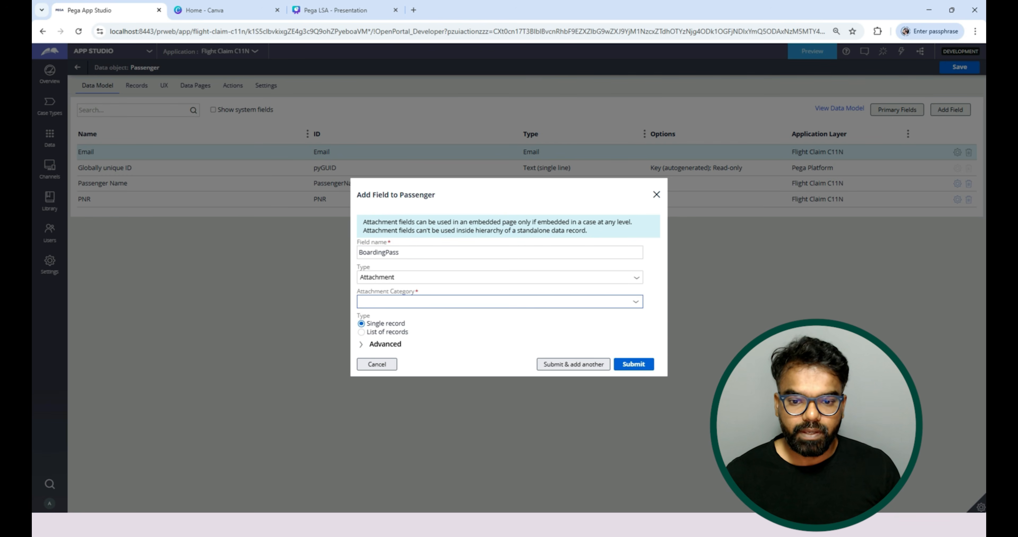
text(Board)
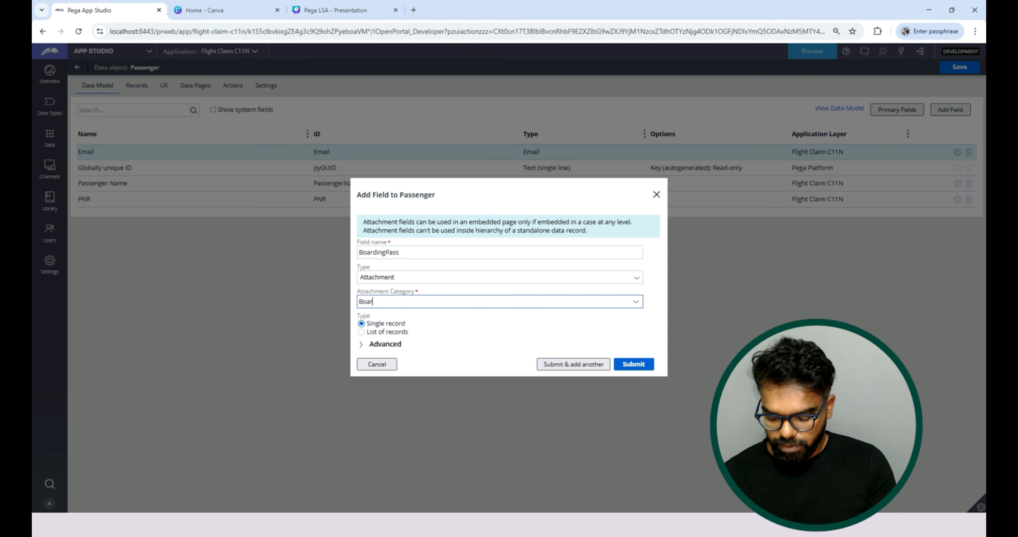
key(BackSpace)
key(BackSpace)
key(BackSpace)
key(BackSpace)
key(BackSpace)
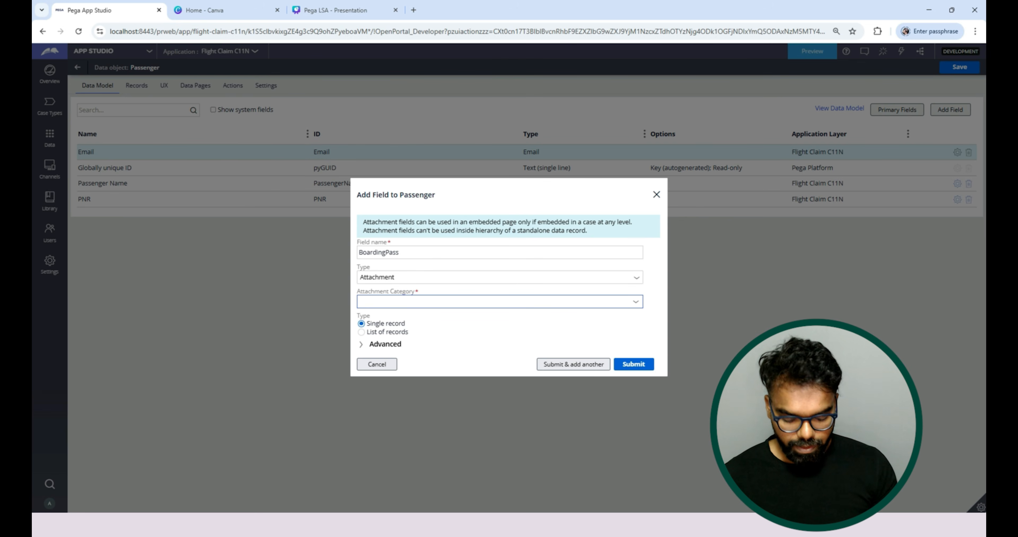
text(BoardingPass)
click(384, 344)
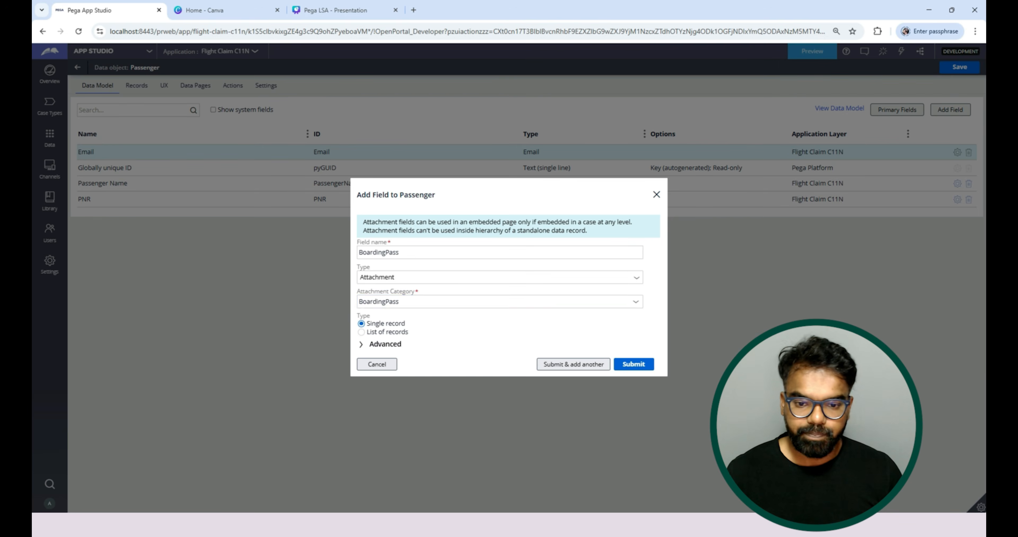
click(361, 272)
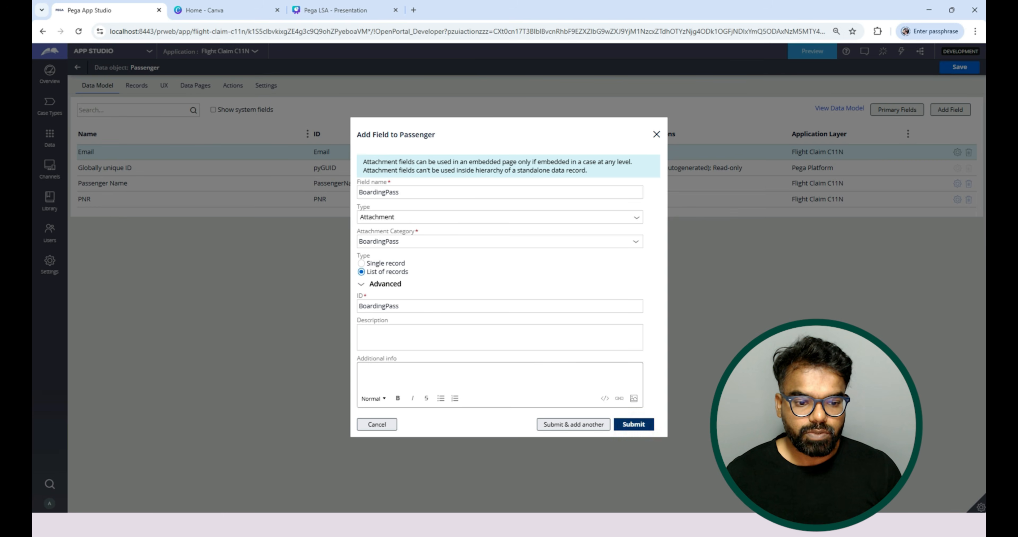
click(634, 425)
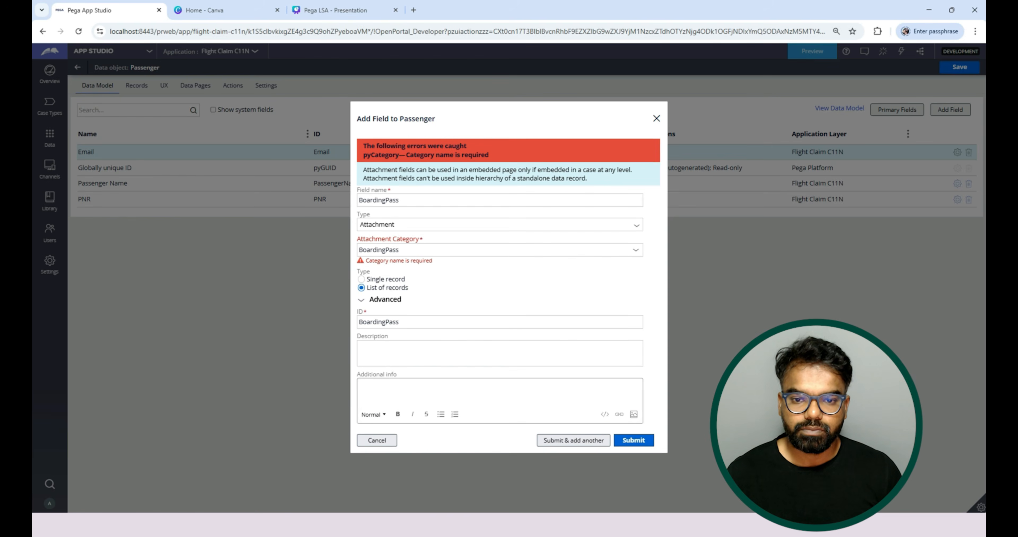
Clear the attachment category and discard the new field.
click(359, 249)
key(ctrl+a)
key(BackSpace)
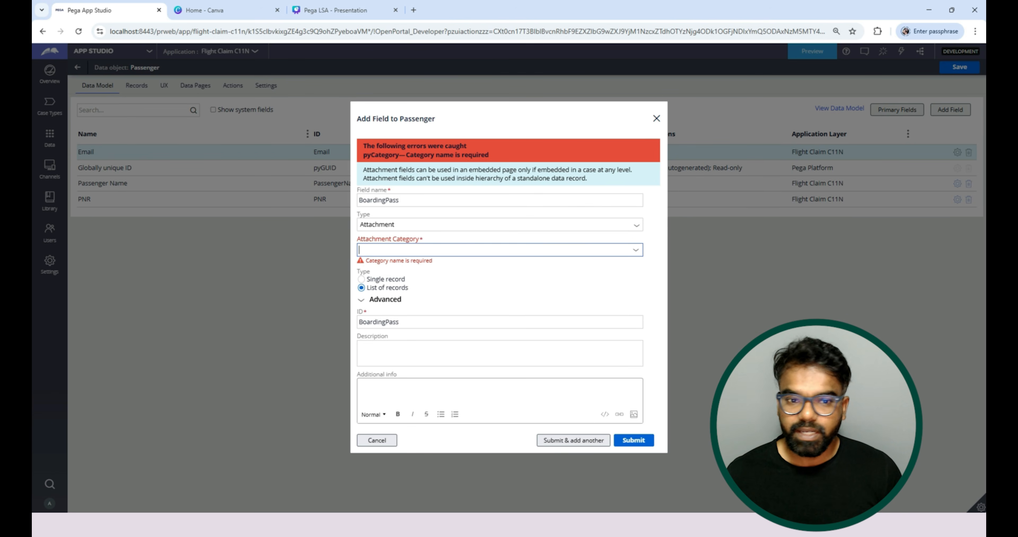
click(376, 440)
In Dev Studio, create an attachment category rule named BoardingPass in class MDC-FlightCl-Work-FlightClaim, ruleset FlightCl 01-01-01, and return to App Studio.
click(112, 52)
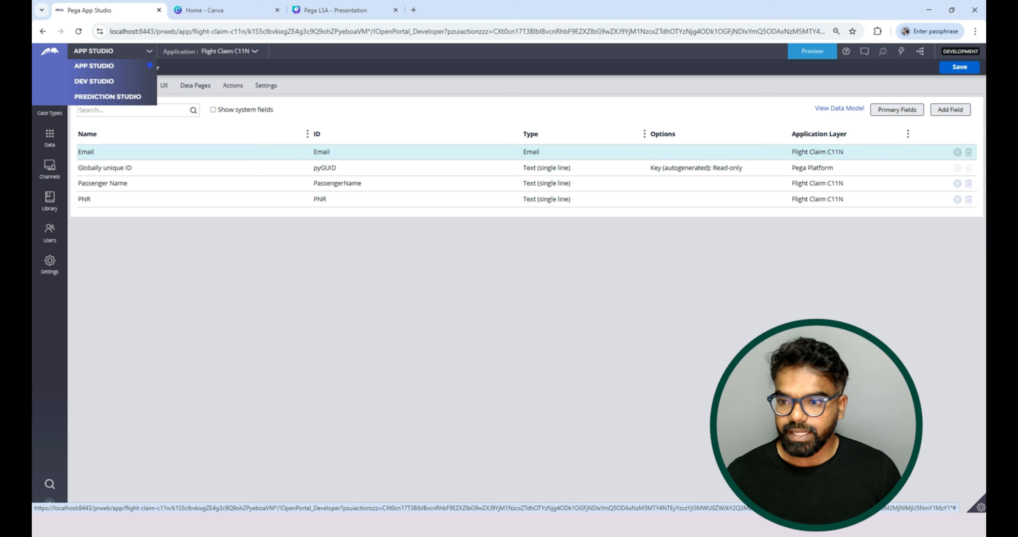
click(94, 80)
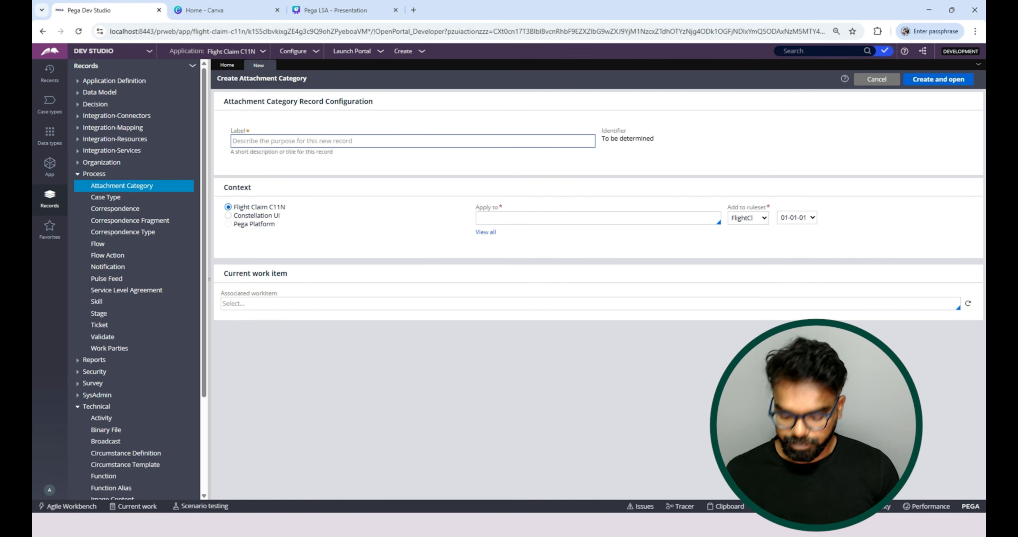
text(BoardingPass)
key(Tab)
key(Tab)
key(Down)
click(524, 249)
click(938, 80)
click(933, 82)
click(889, 82)
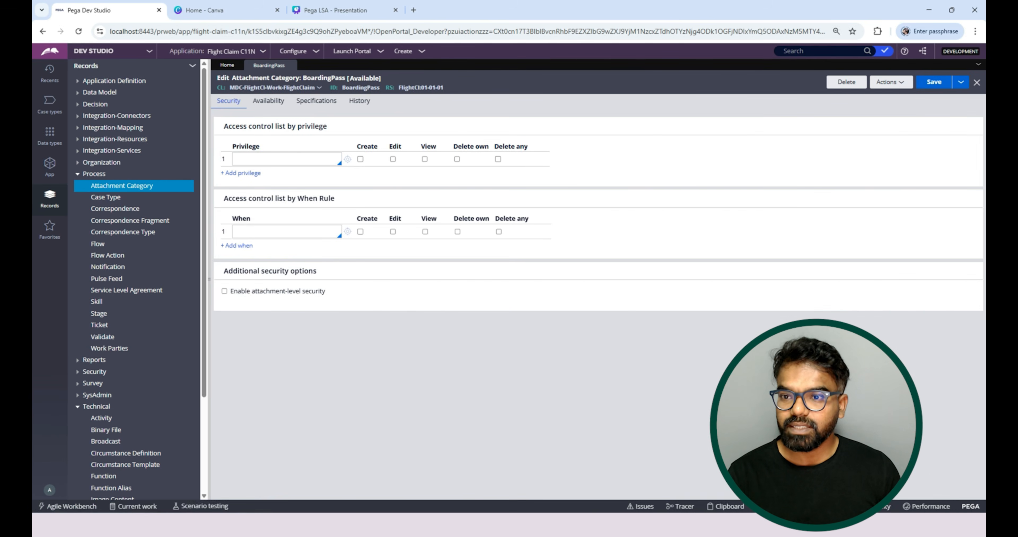
click(100, 52)
click(94, 66)
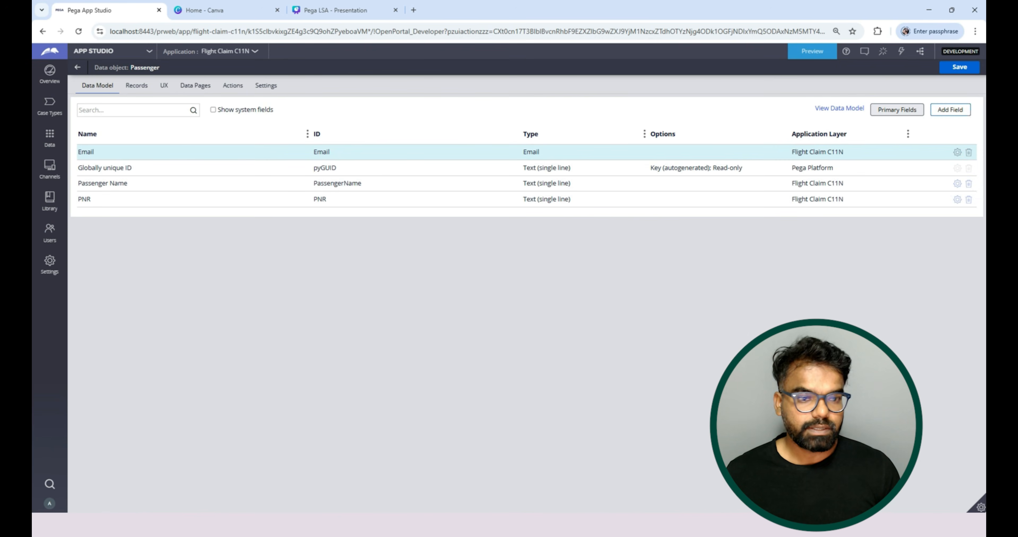
Start a new Passenger field named BoardingPass and set its type to Attachment, leaving the attachment category empty.
click(950, 109)
text(Boarding)
click(508, 292)
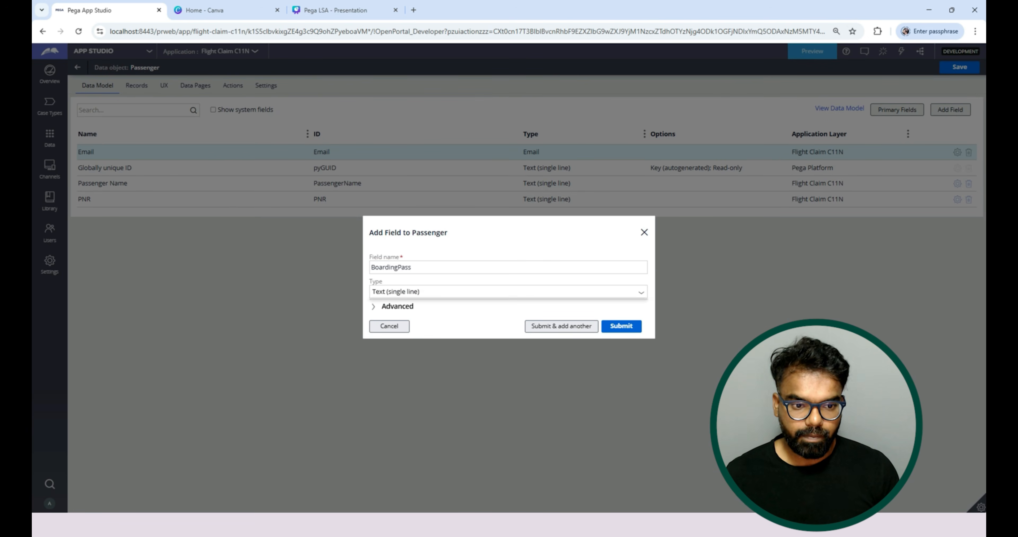
scroll(475, 418, down, 2)
click(475, 447)
click(474, 302)
key(ctrl+a)
key(BackSpace)
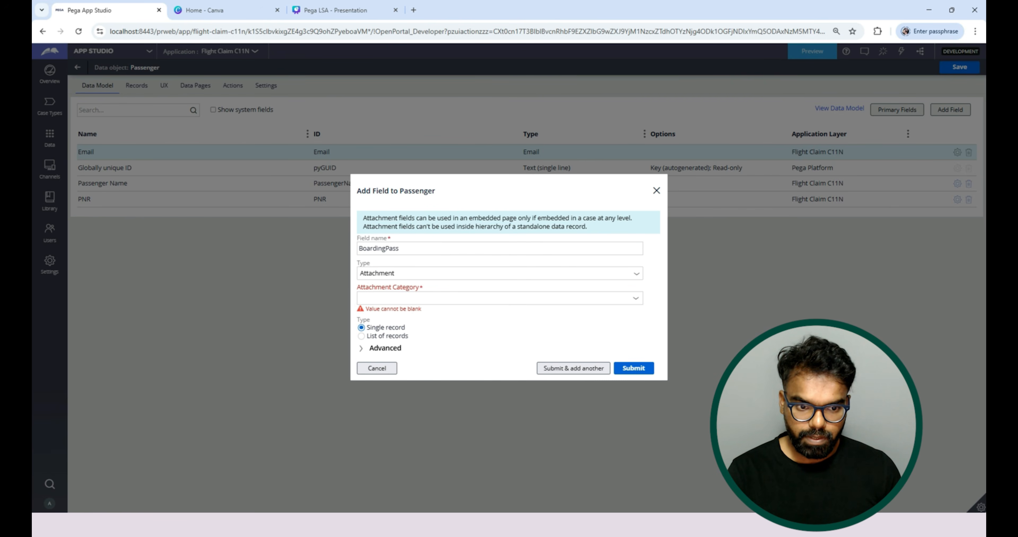
Set the field's attachment category to BoardingPass as a list of records, submit it and save the Passenger data object.
double_click(385, 249)
key(ctrl+c)
click(395, 299)
key(ctrl+v)
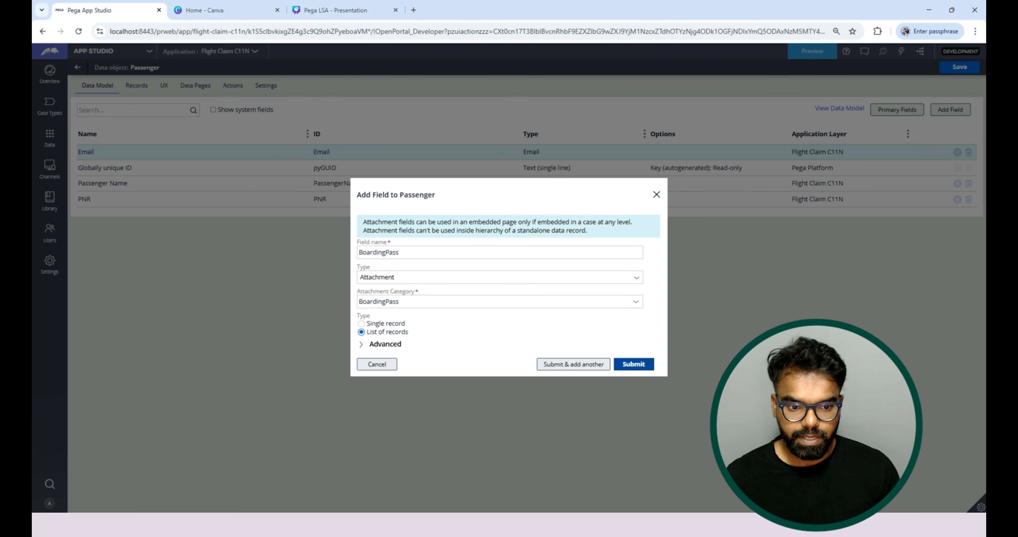
click(633, 363)
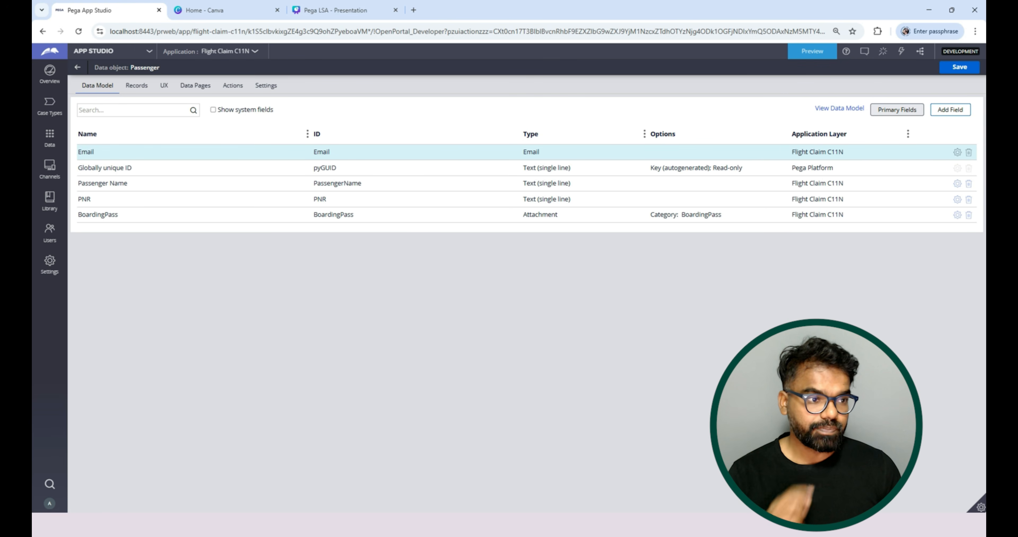
click(959, 67)
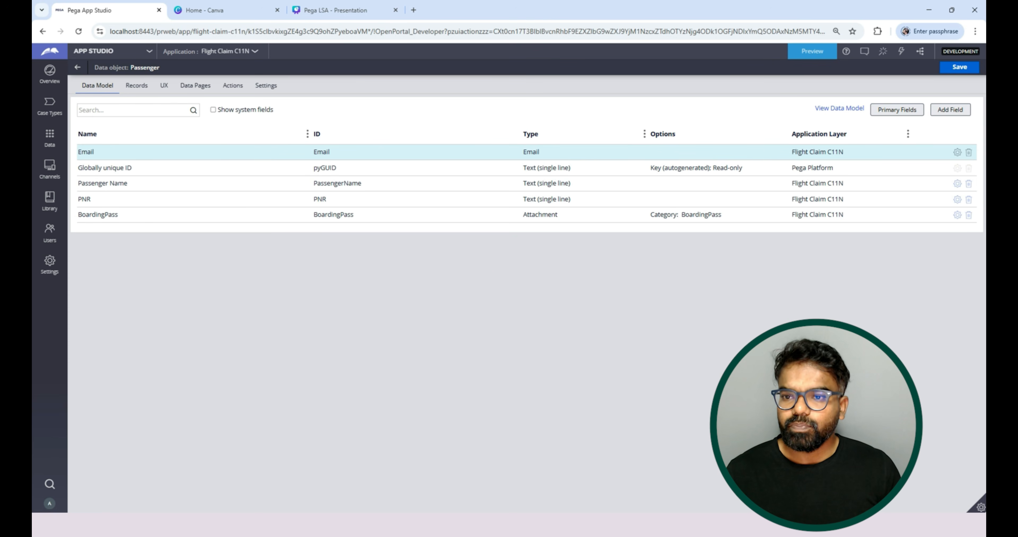
Open the Passenger data object's Passenger List view and enable adding records and row actions in its table.
click(164, 85)
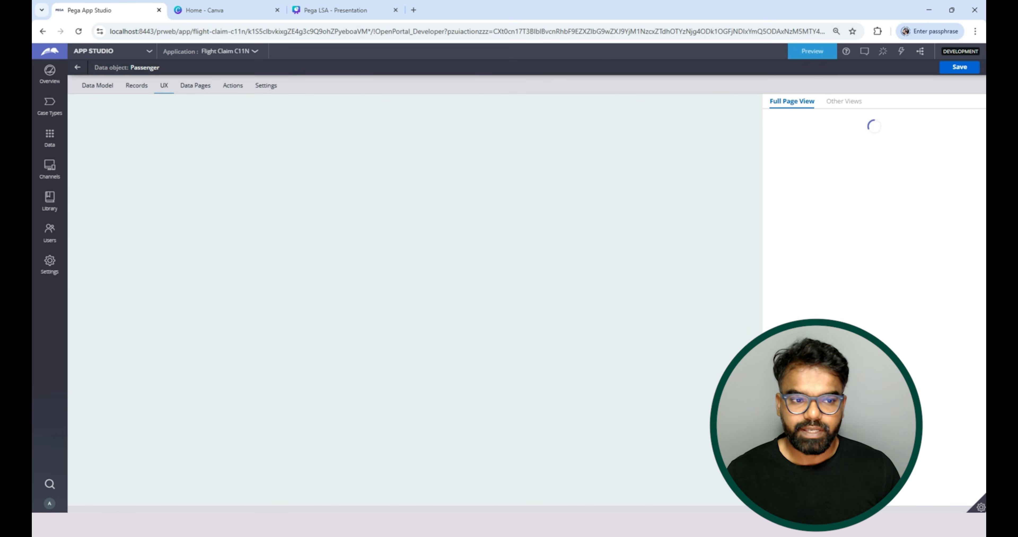
click(844, 102)
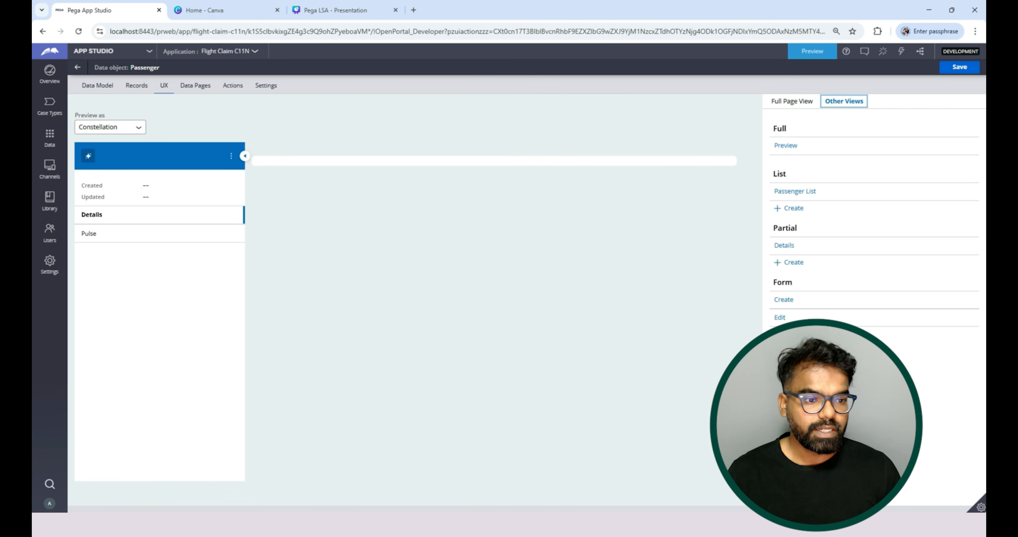
click(794, 191)
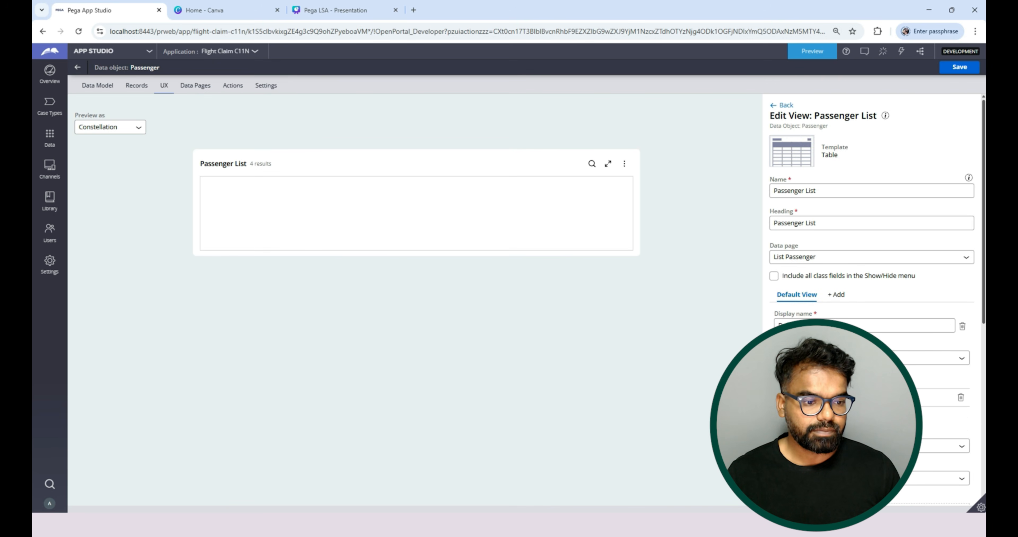
scroll(869, 292, down, 5)
scroll(870, 292, up, 4)
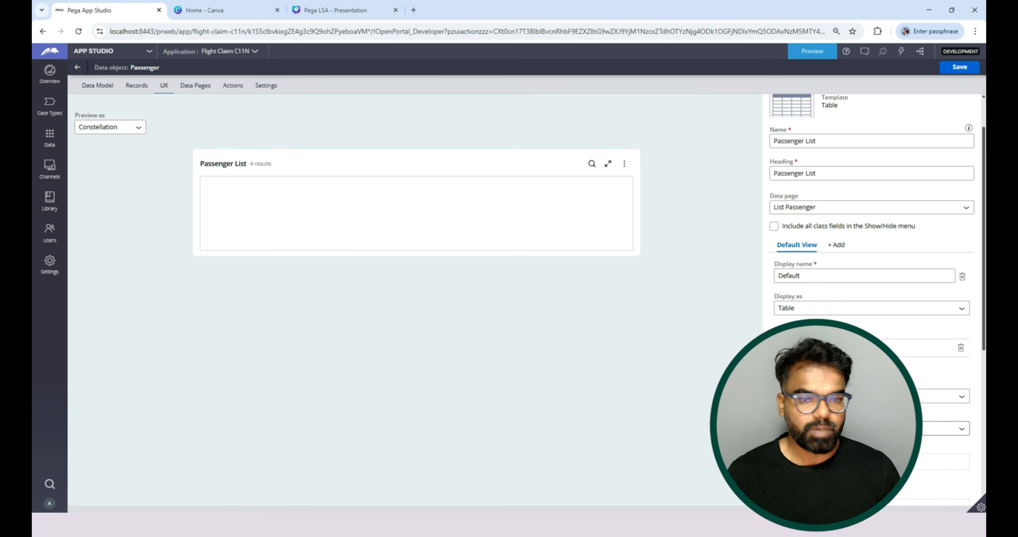
scroll(870, 292, up, 2)
scroll(869, 292, down, 10)
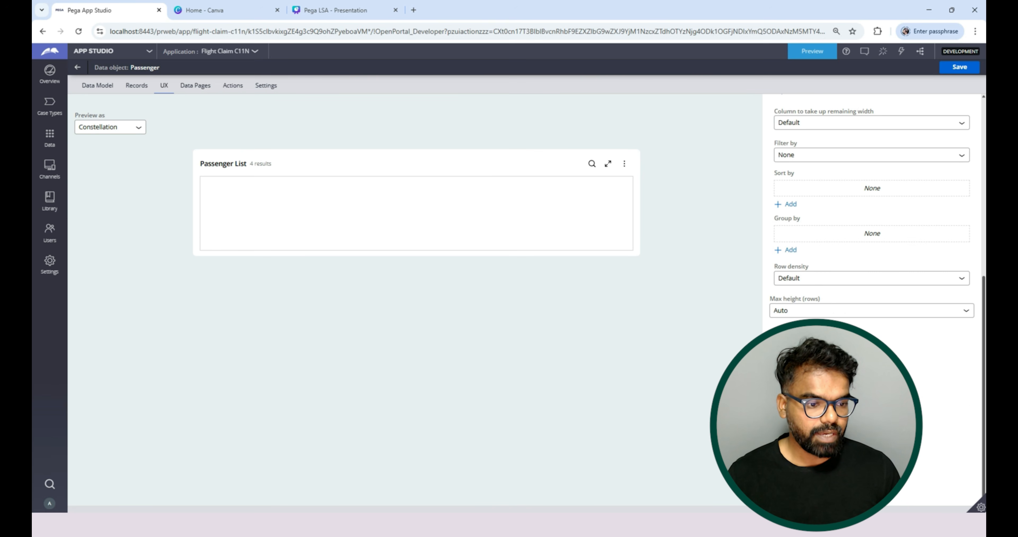
click(774, 433)
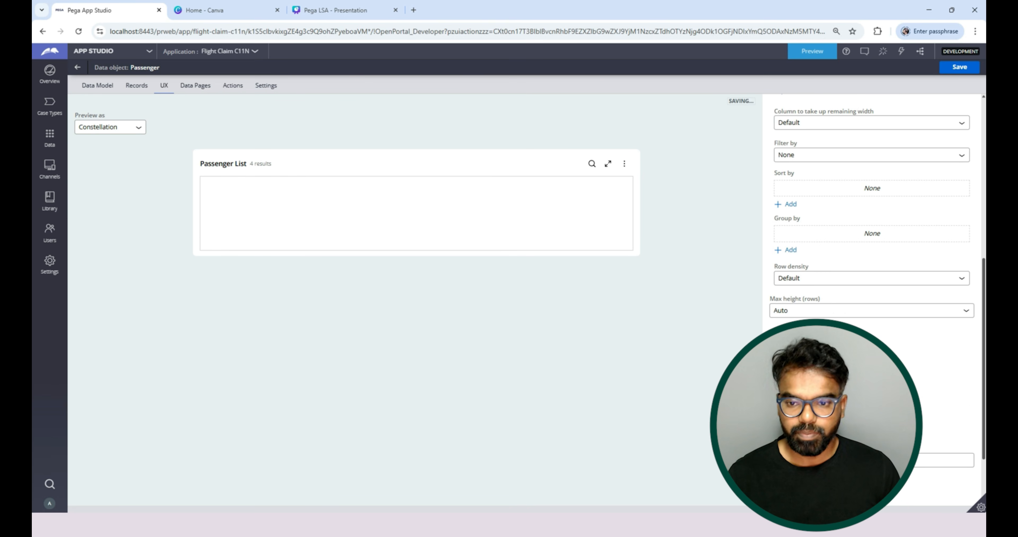
scroll(869, 300, up, 5)
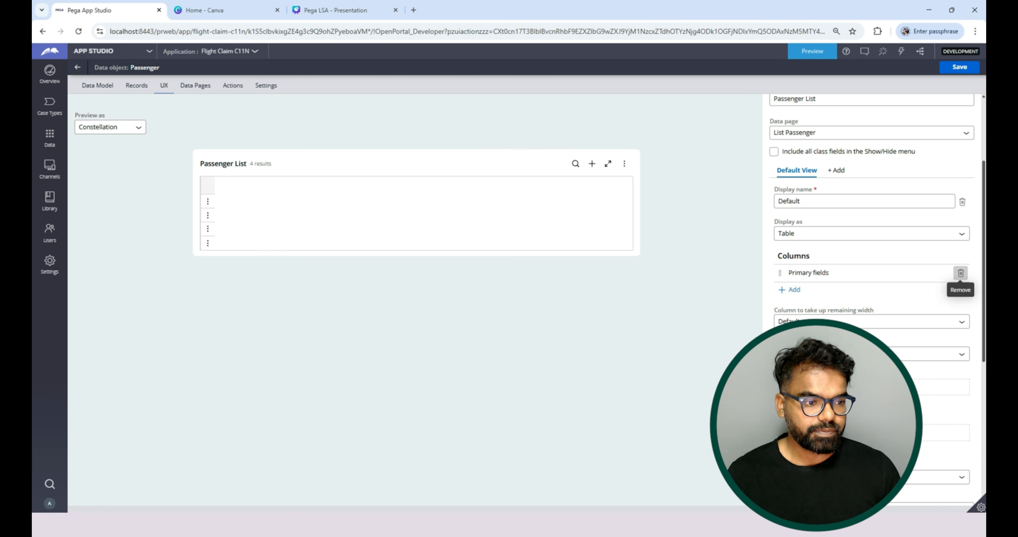
Remove the Primary fields column from the Passenger List view and look through the fields available as columns.
click(961, 273)
click(794, 293)
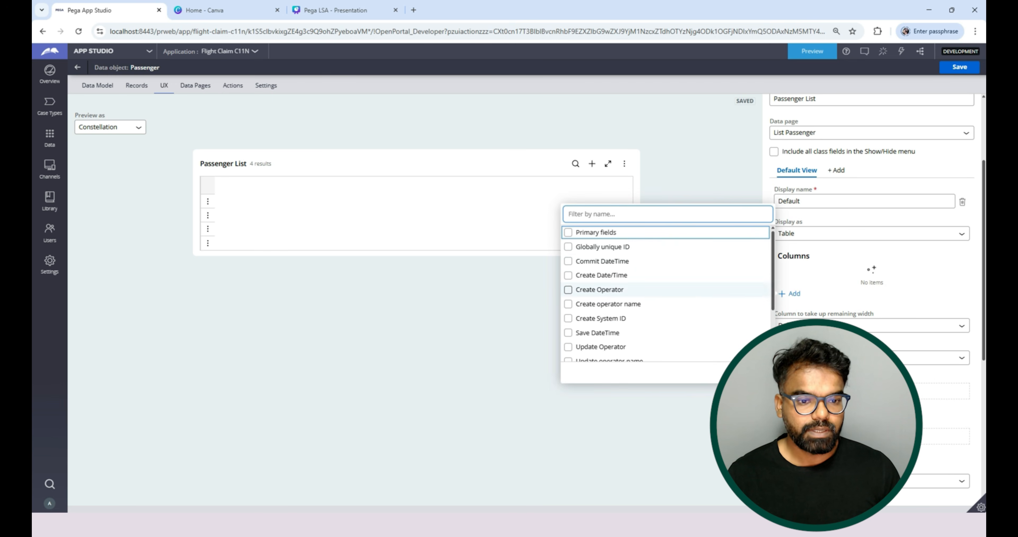
scroll(668, 287, down, 1)
scroll(667, 287, down, 2)
scroll(667, 286, up, 3)
scroll(667, 286, down, 2)
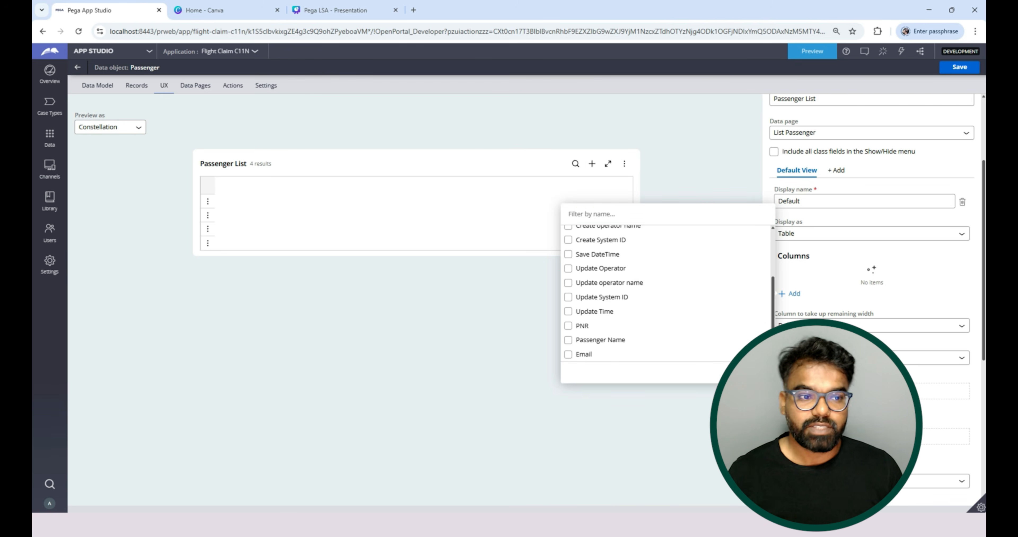
key(alt+Left)
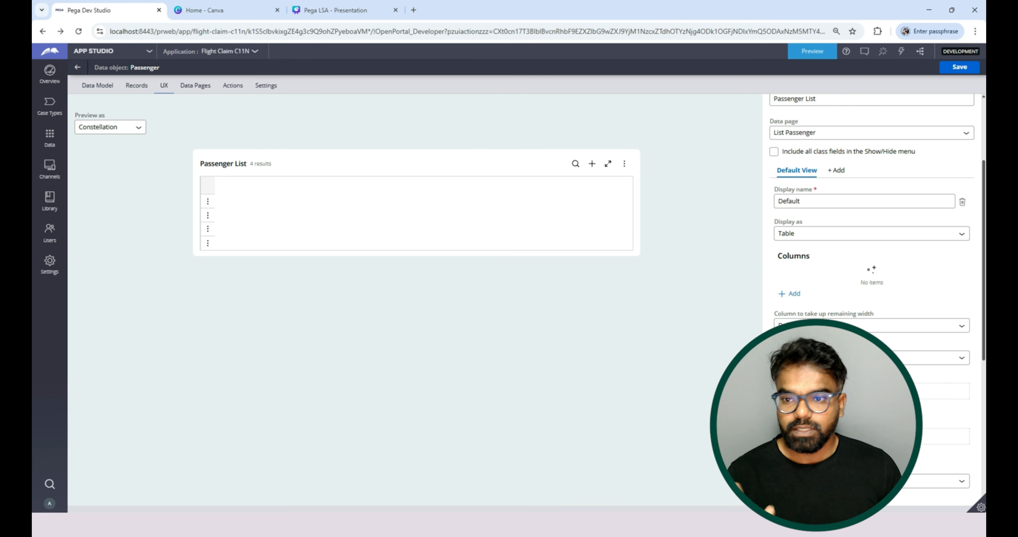
Leave the Passenger data object and open the data model of the Flight Claim case type.
click(78, 67)
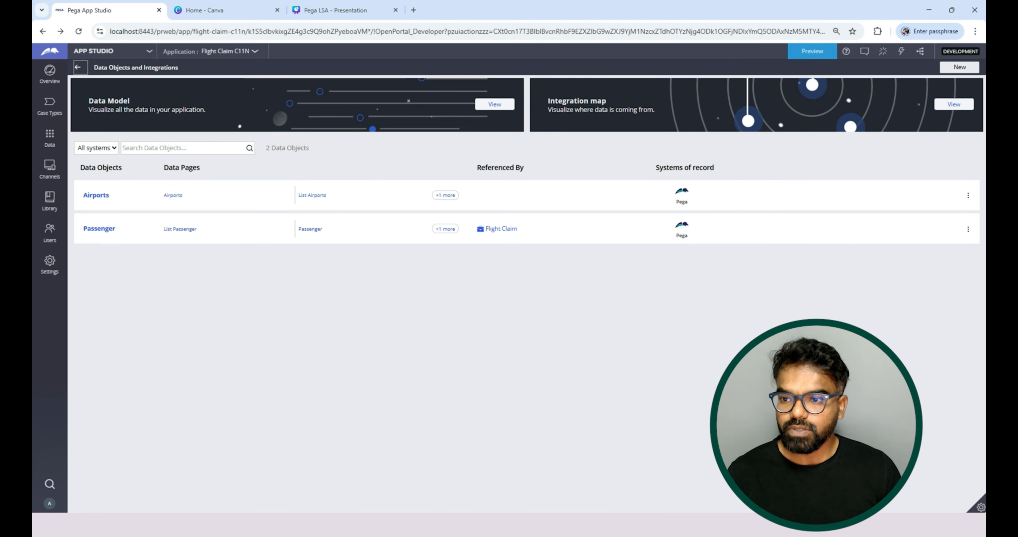
click(49, 106)
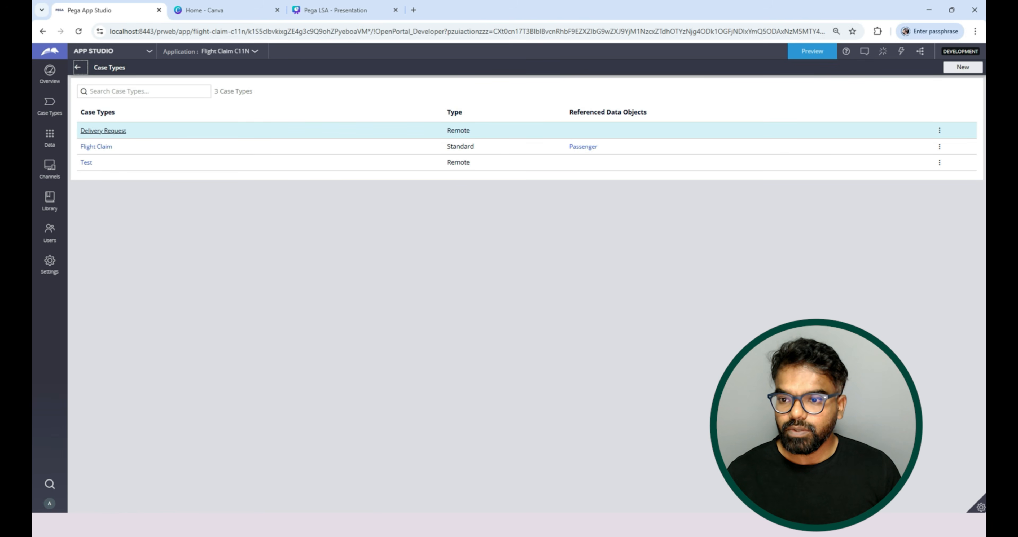
click(96, 146)
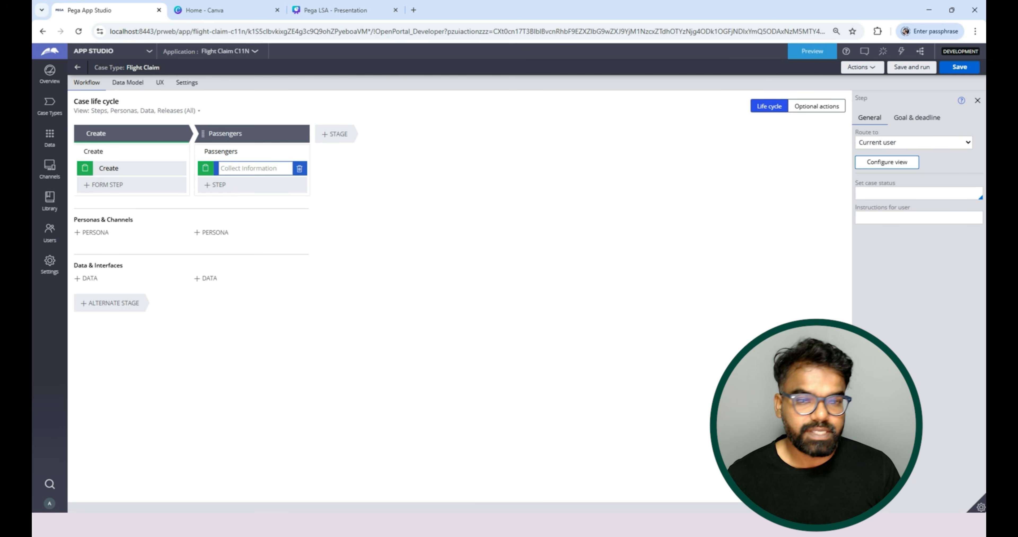
click(127, 83)
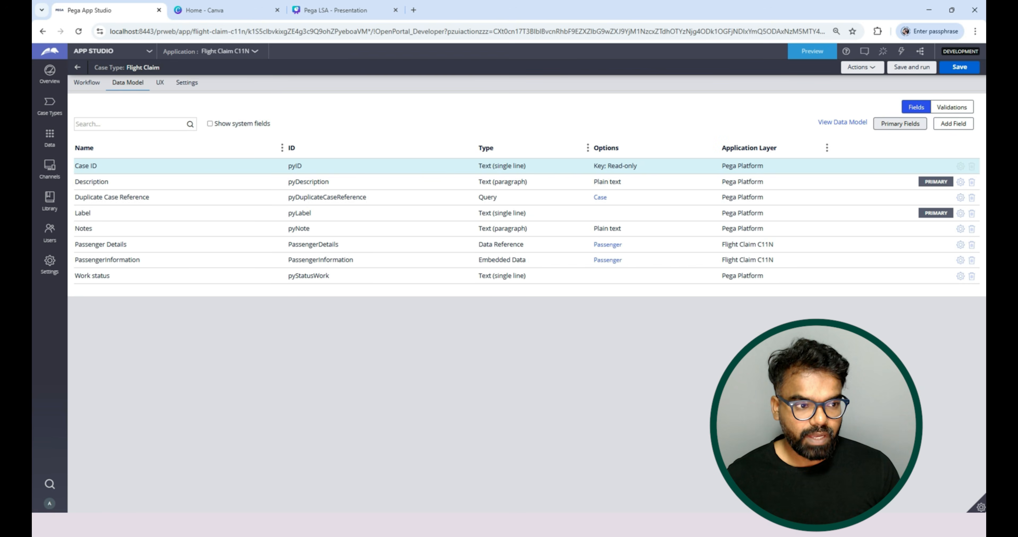
Add a Passengers field of type Embedded Data to Flight Claim, using data object Passenger as a list of records, and save.
click(953, 123)
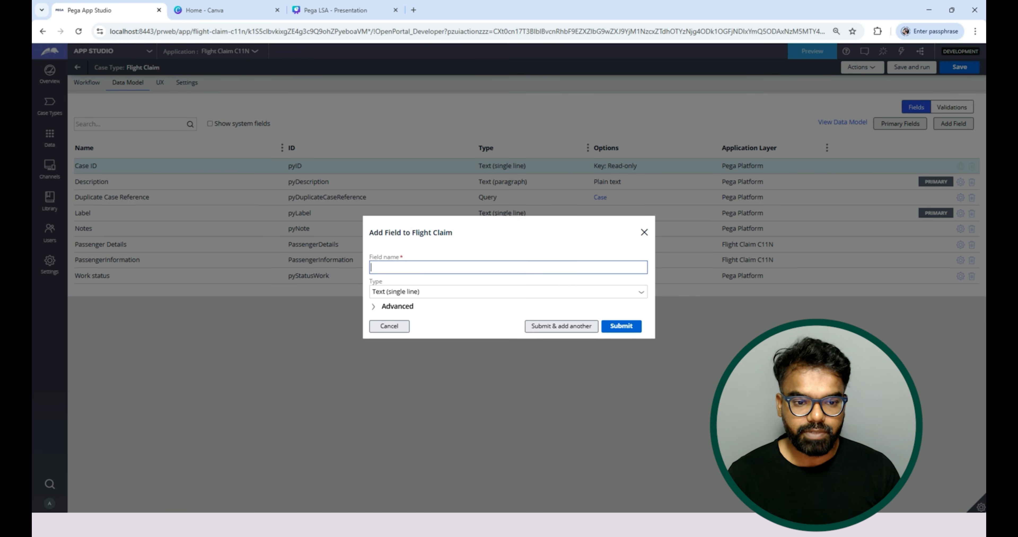
text(Passengers)
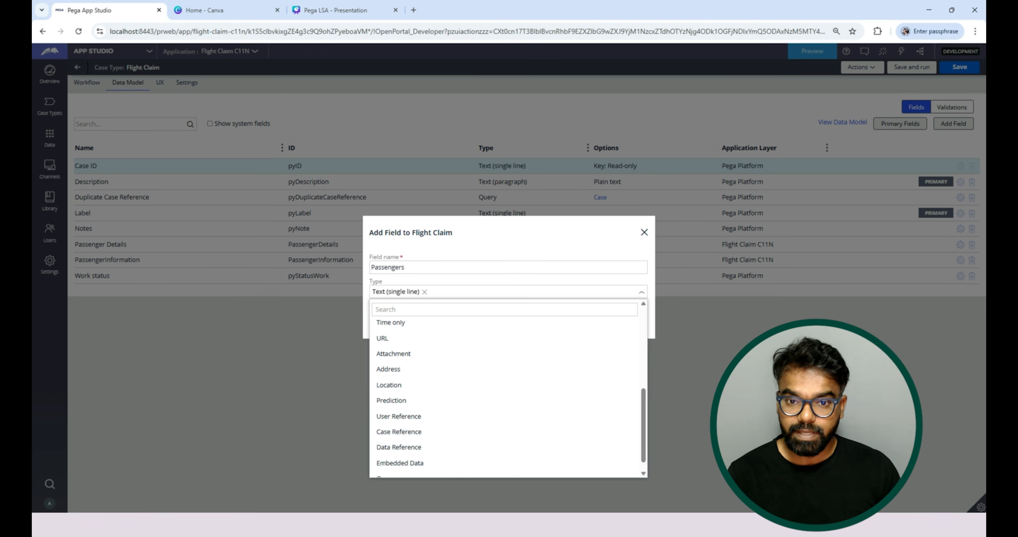
scroll(504, 425, down, 1)
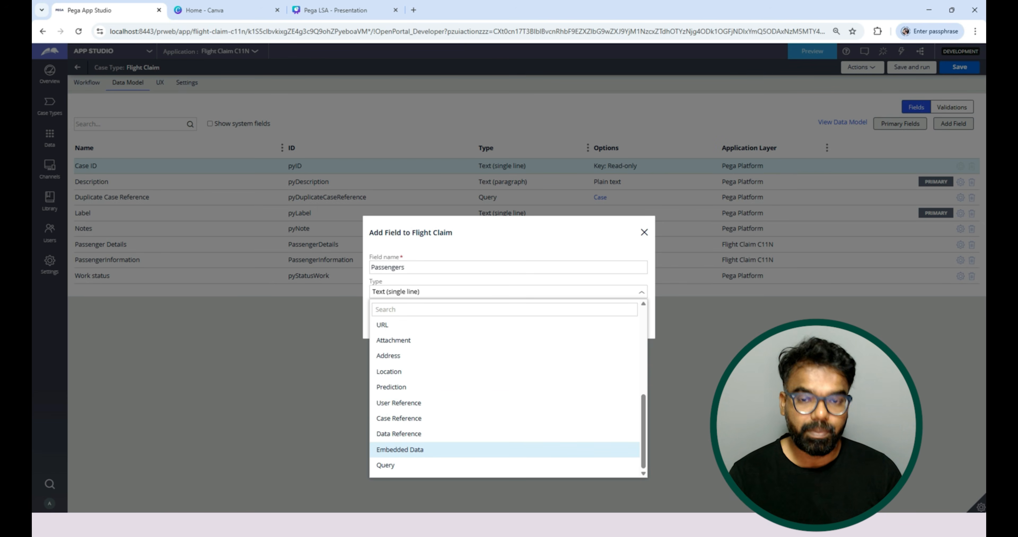
click(434, 449)
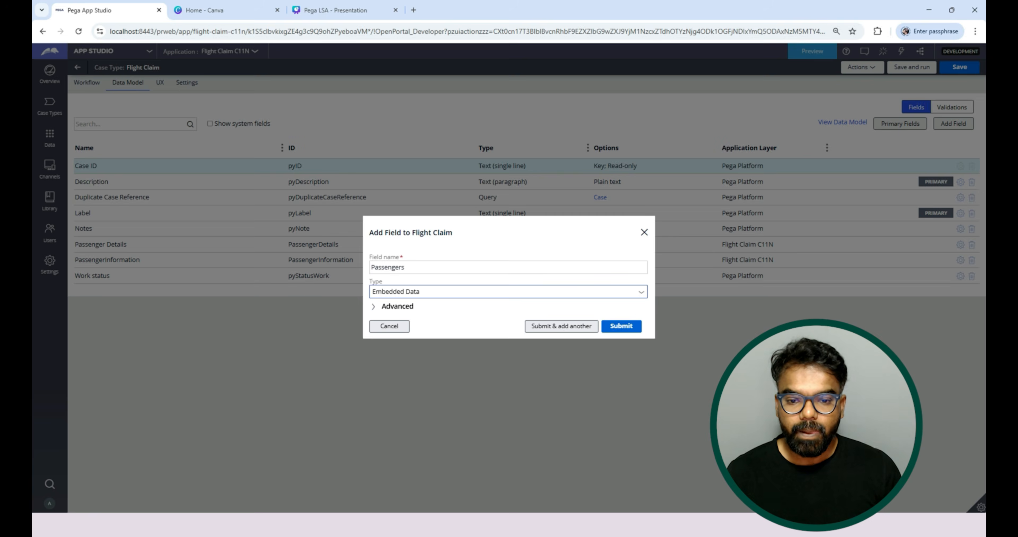
click(508, 290)
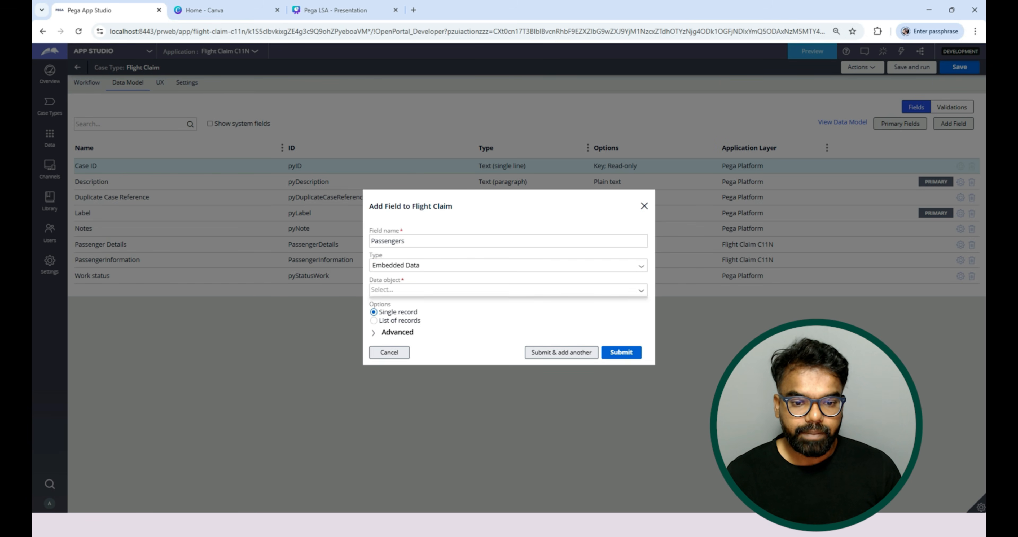
click(391, 358)
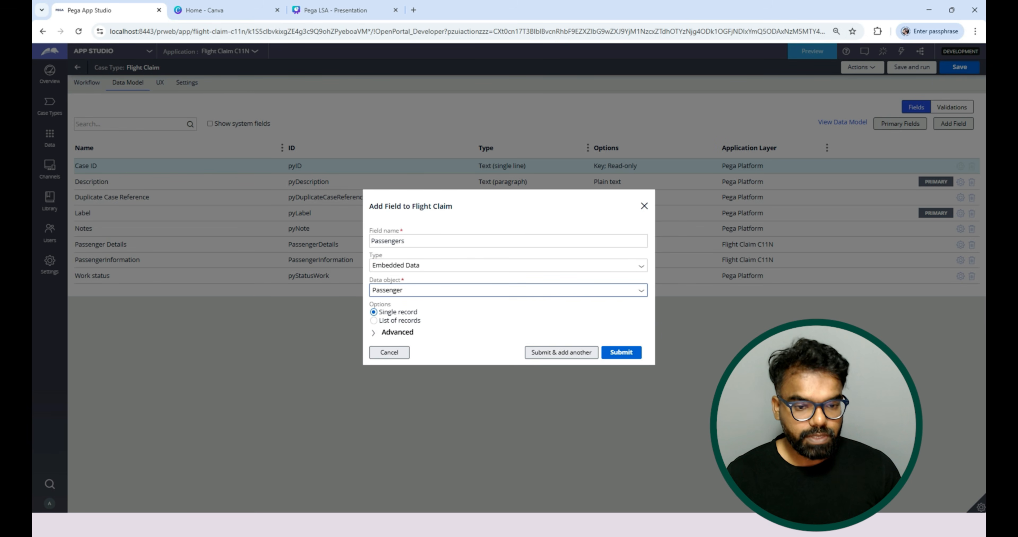
click(374, 321)
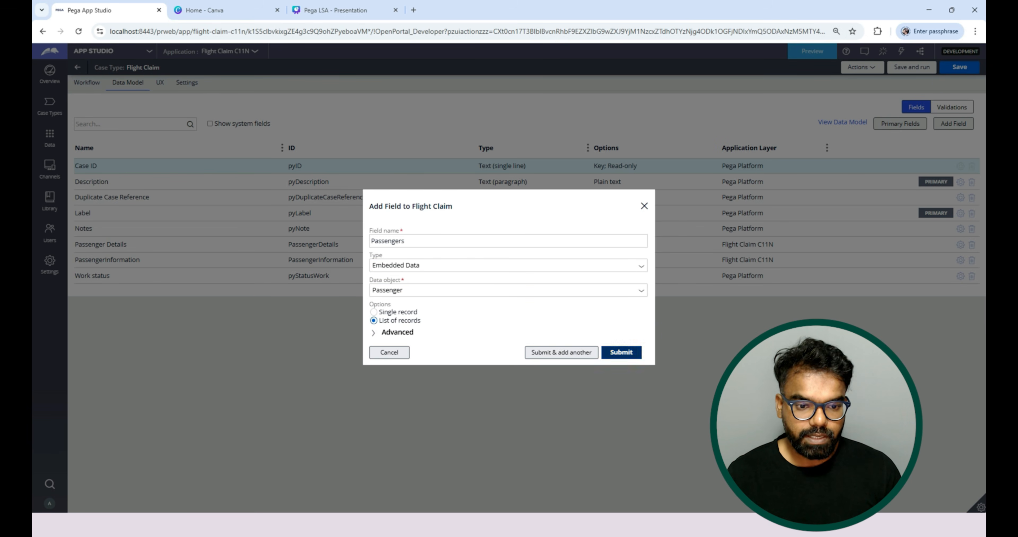
click(621, 352)
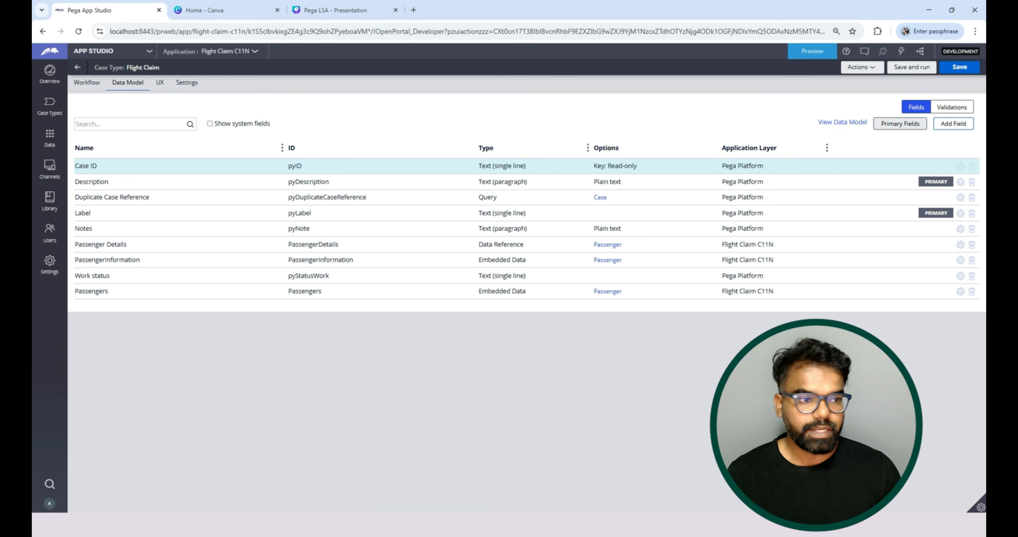
click(959, 67)
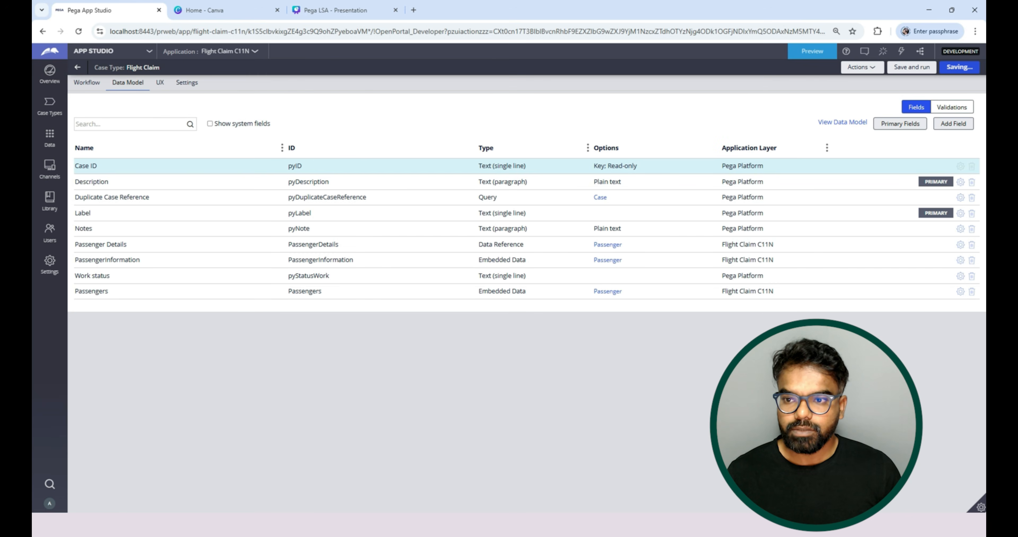
Add the Passengers field to the Collect Information step's view in the Passengers stage and open the field's settings.
click(87, 83)
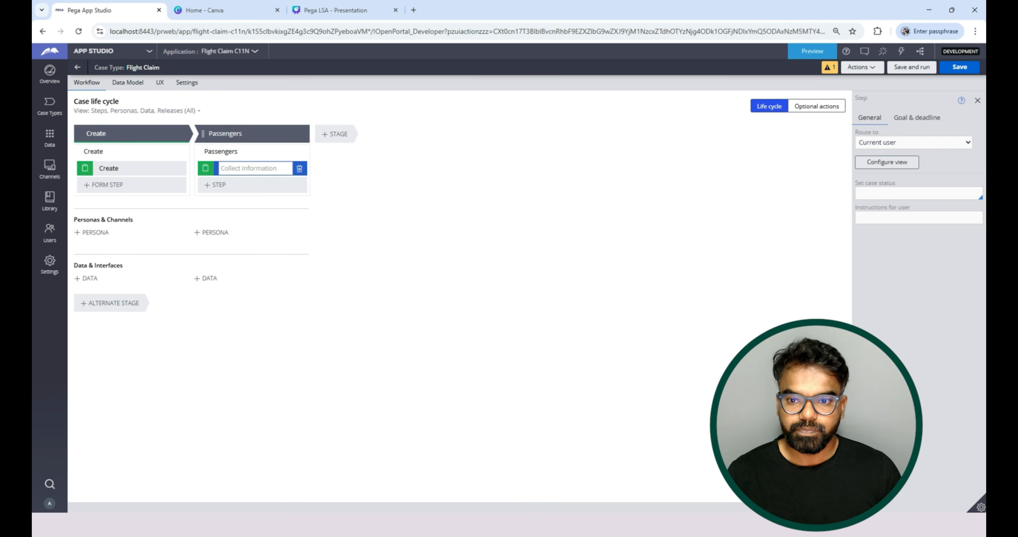
click(887, 162)
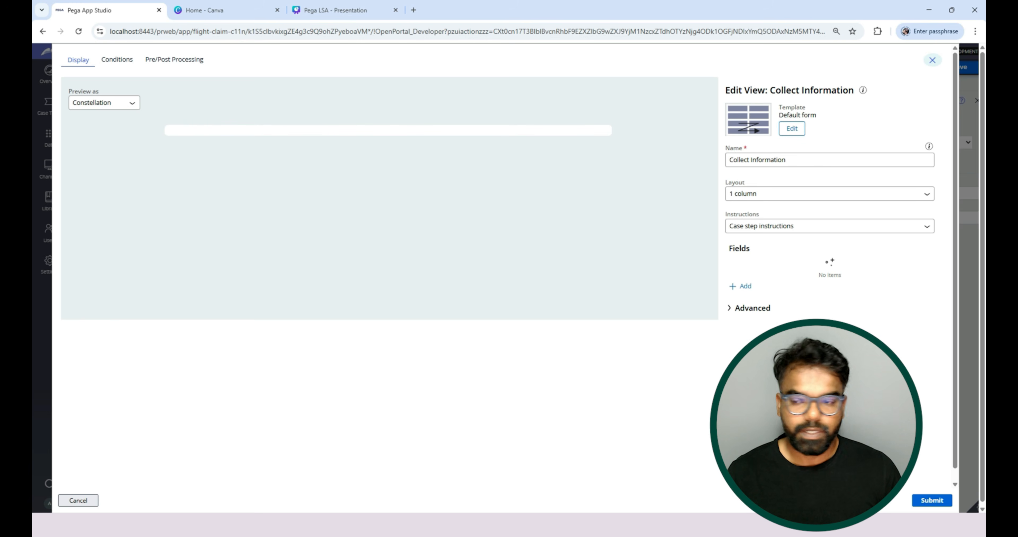
click(743, 287)
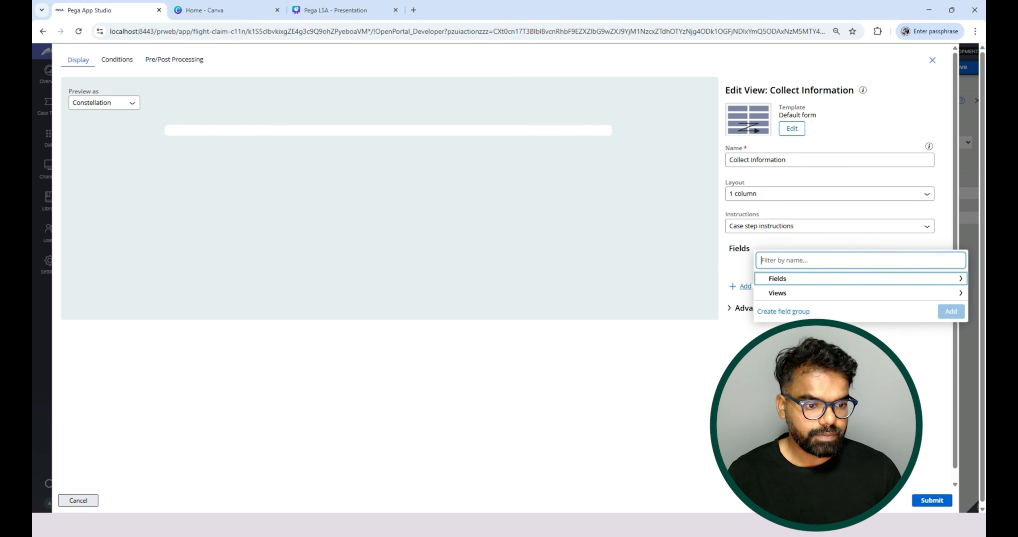
click(775, 278)
scroll(858, 284, down, 3)
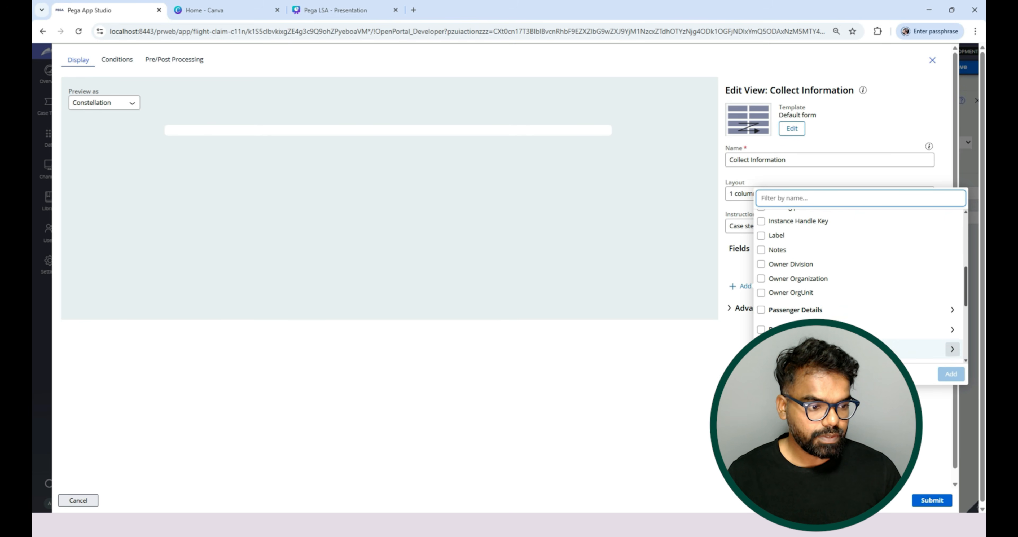
click(952, 350)
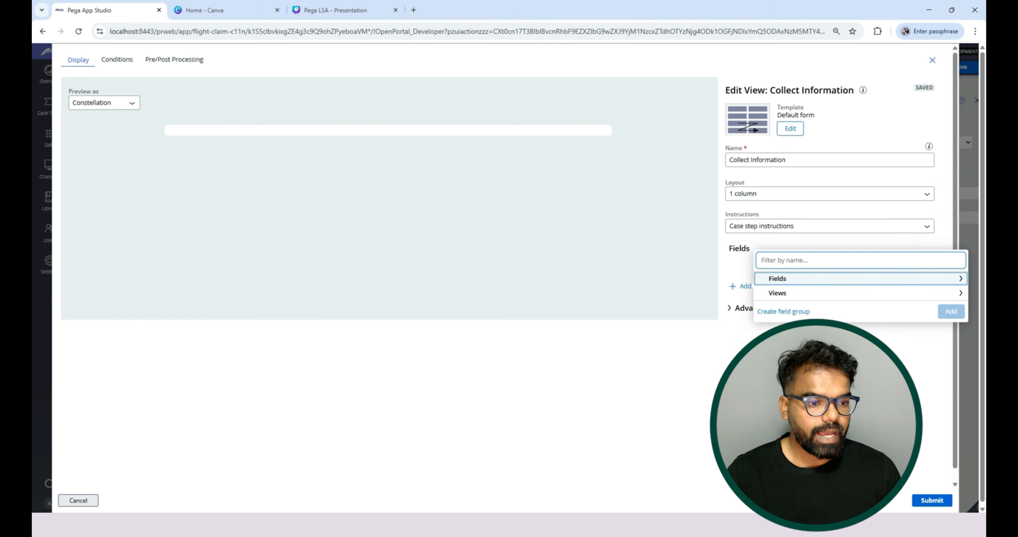
click(777, 278)
scroll(857, 284, down, 3)
scroll(858, 284, down, 2)
click(761, 299)
click(951, 374)
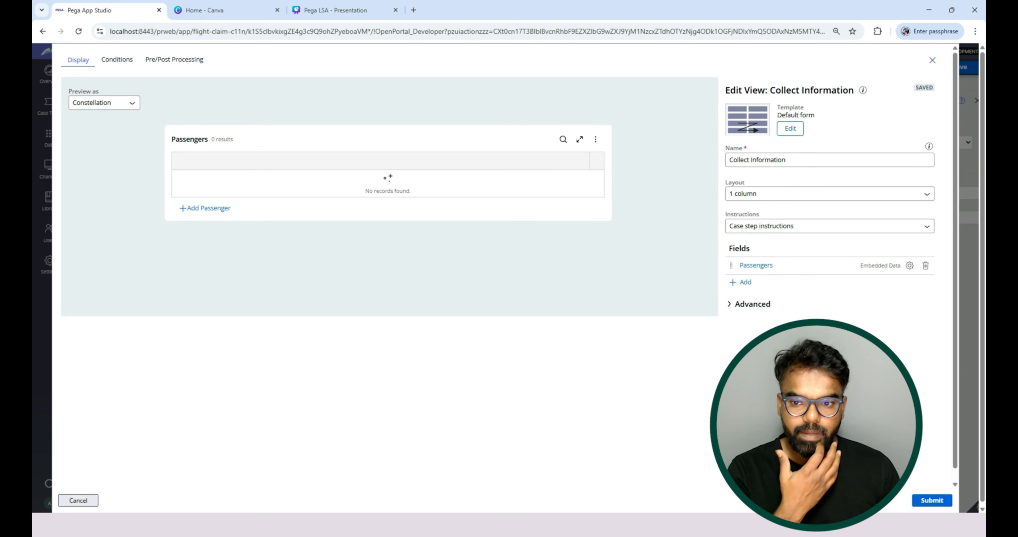
click(756, 265)
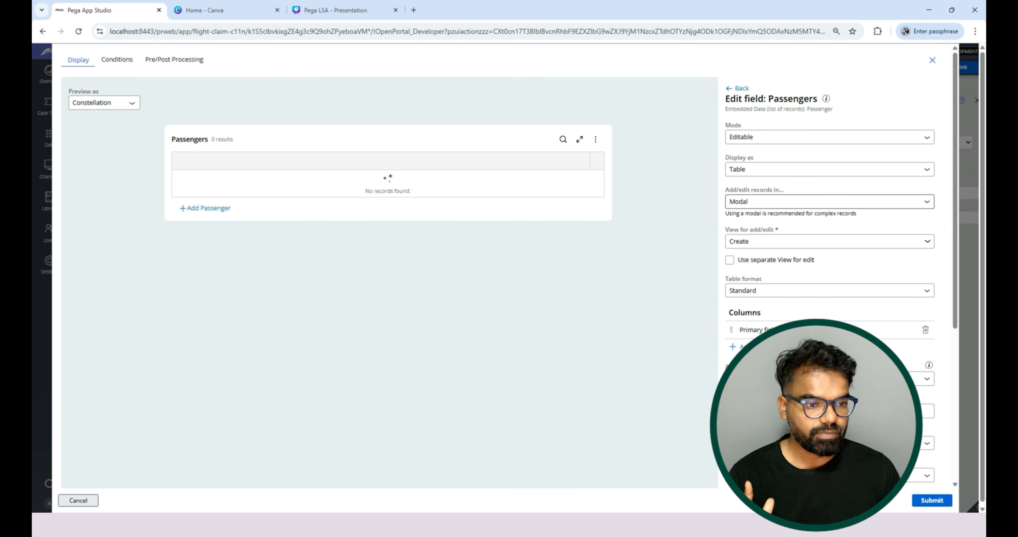
Keep Modal for adding and editing Passengers records, and check which views are available for add/edit.
click(829, 201)
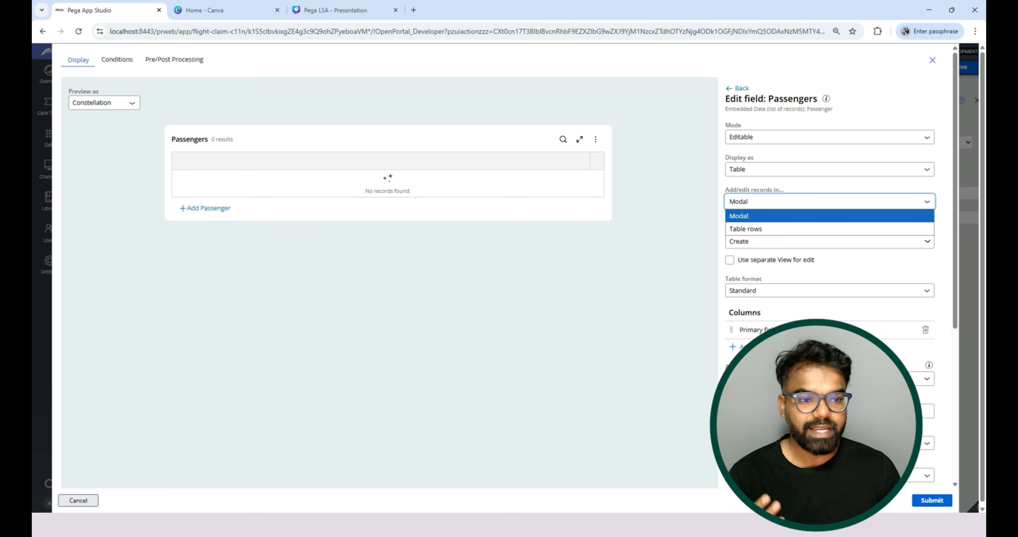
click(829, 216)
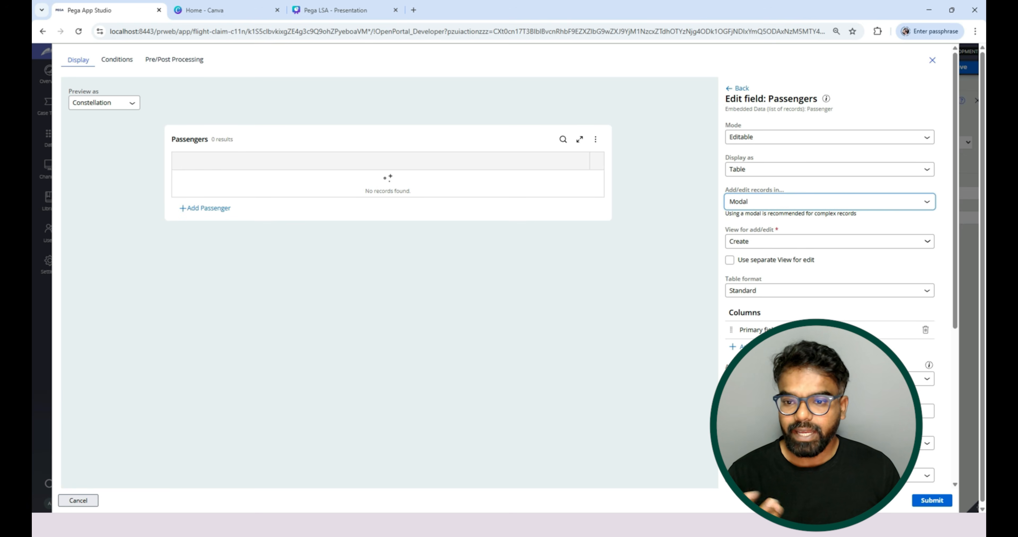
click(830, 241)
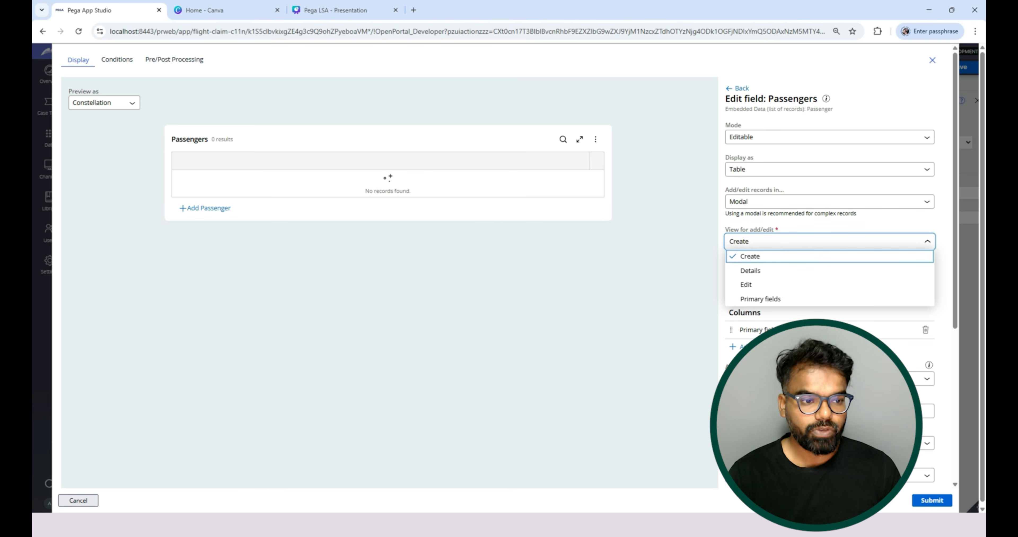
key(Escape)
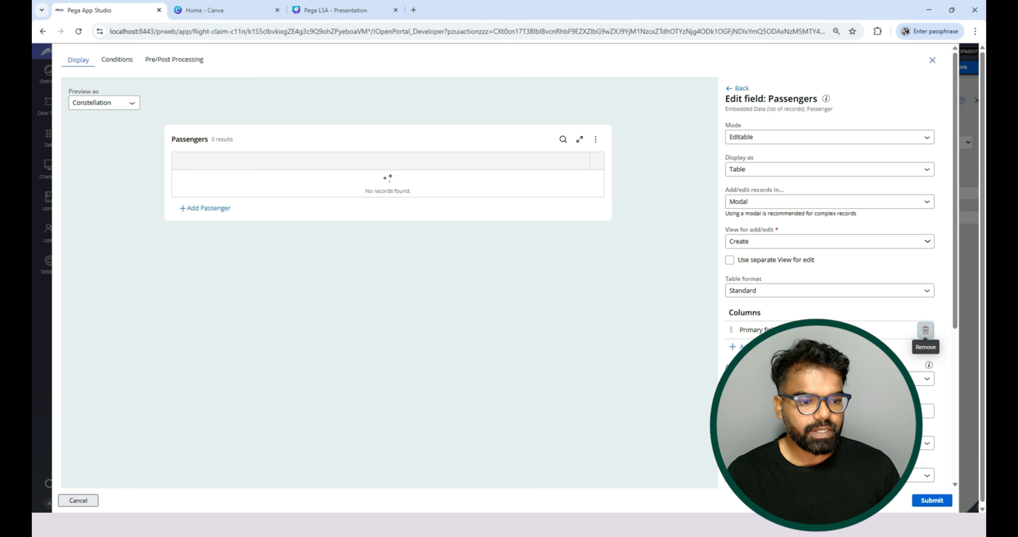
Replace the Primary fields column of the Passengers table with Passenger Name, Email and BoardingPass, in that order.
click(925, 330)
click(732, 350)
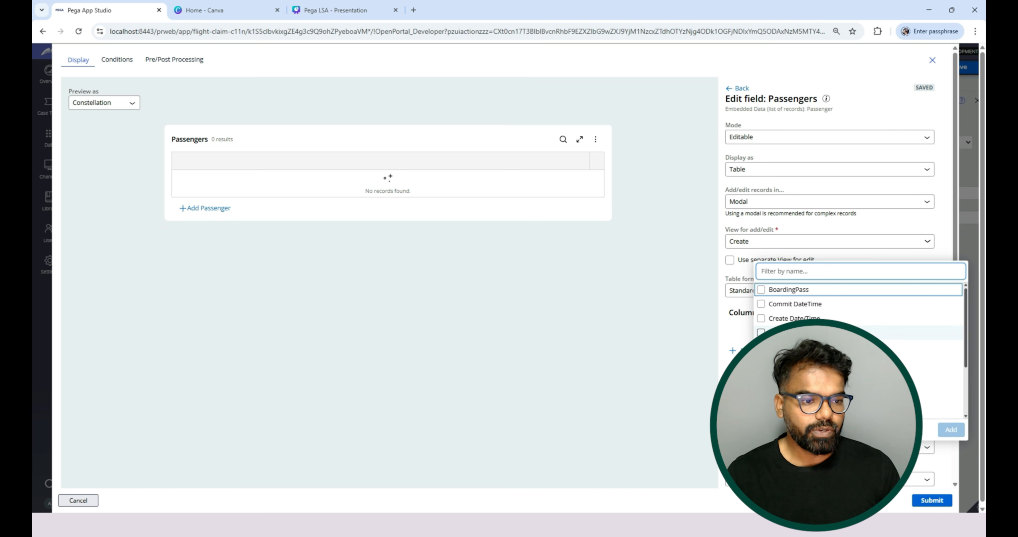
scroll(860, 308, down, 2)
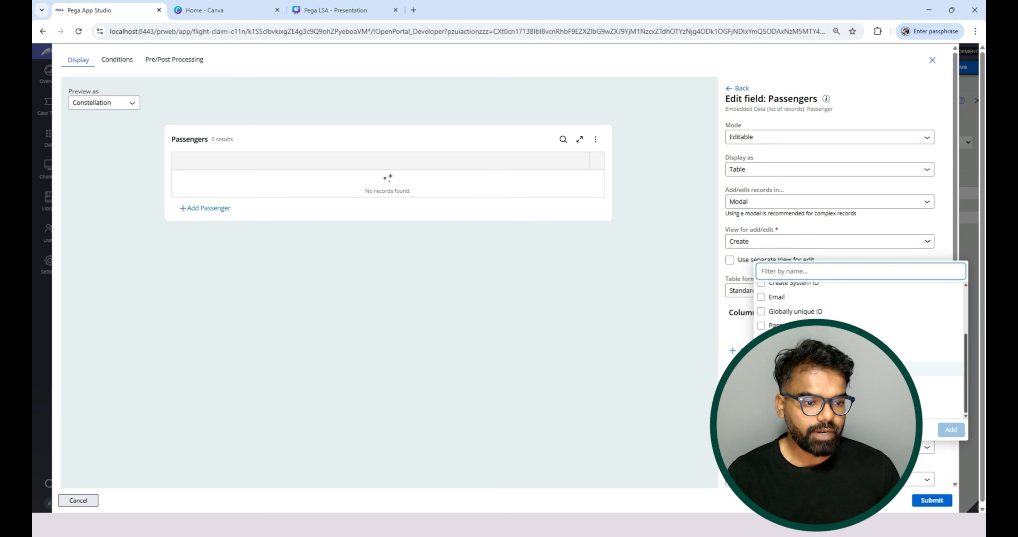
click(761, 325)
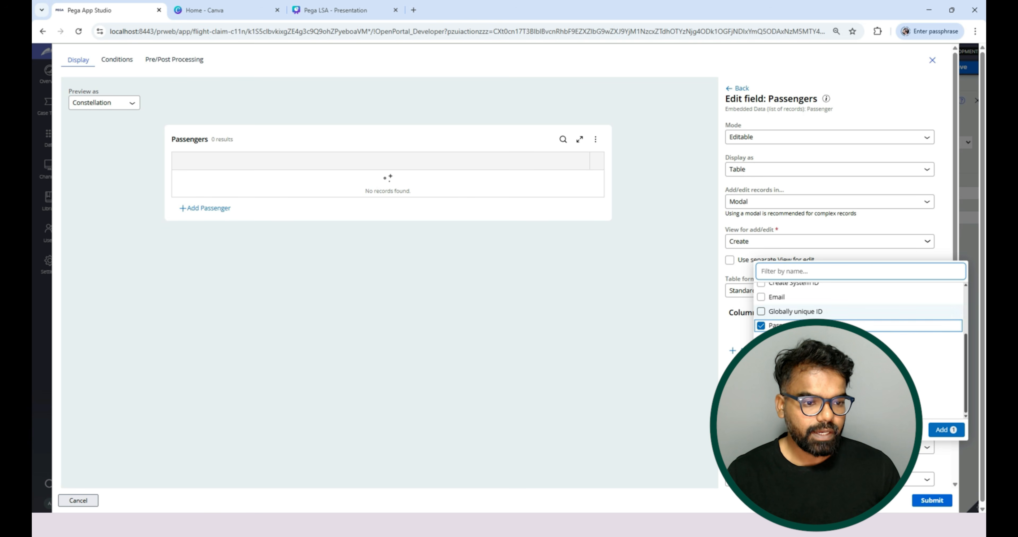
click(761, 297)
scroll(859, 308, up, 3)
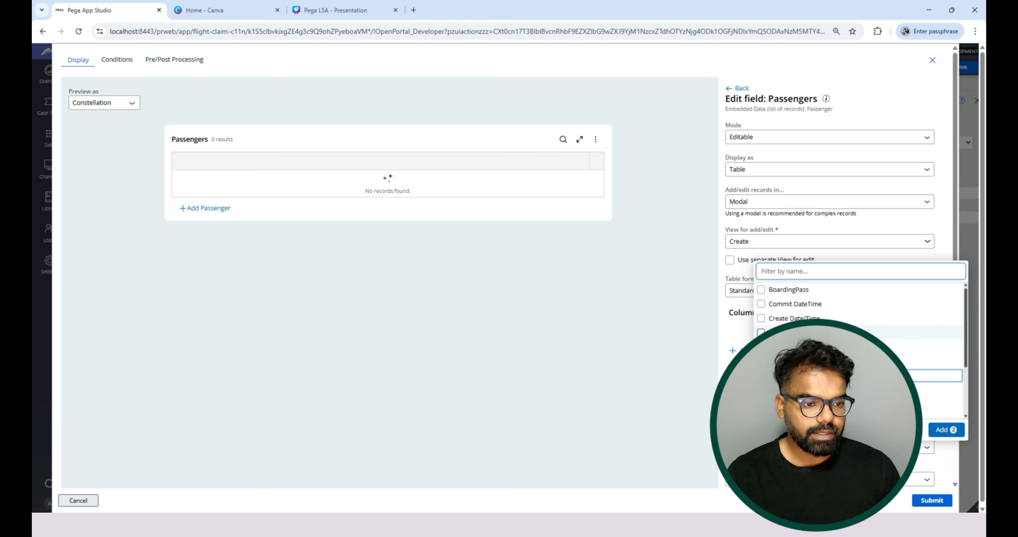
click(945, 430)
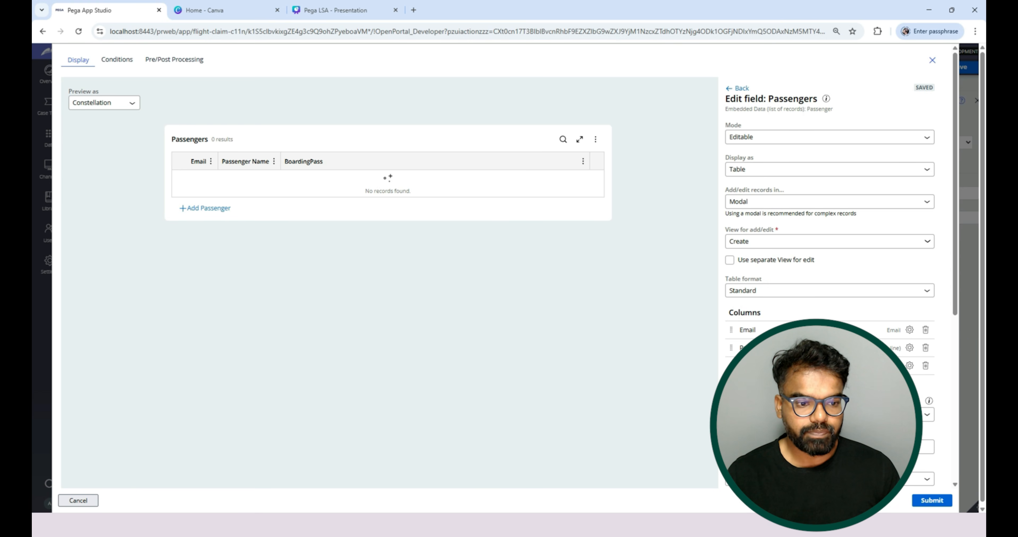
drag(730, 348, 730, 329)
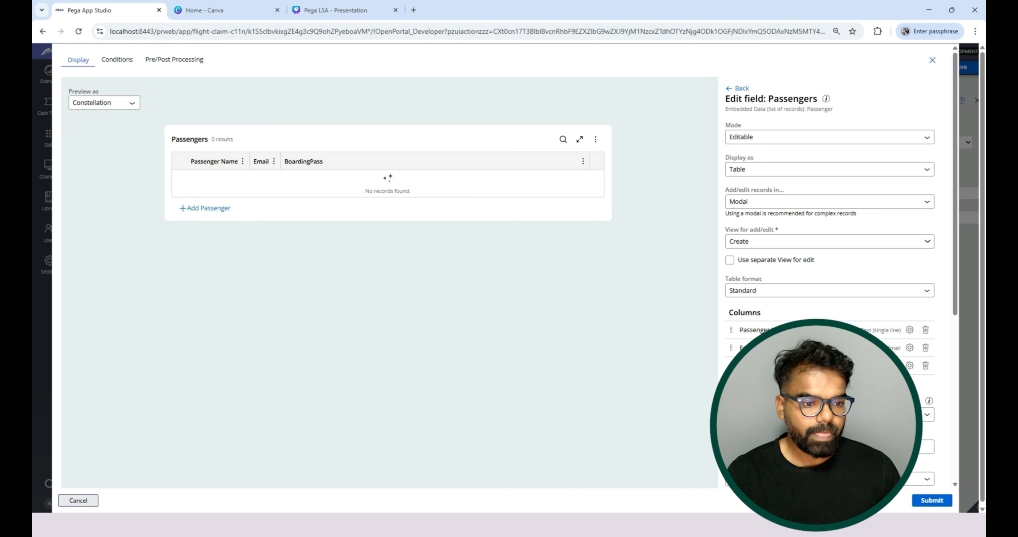
Review the remaining Passengers table settings, submit the view configuration and save the Flight Claim case type.
scroll(509, 271, down, 7)
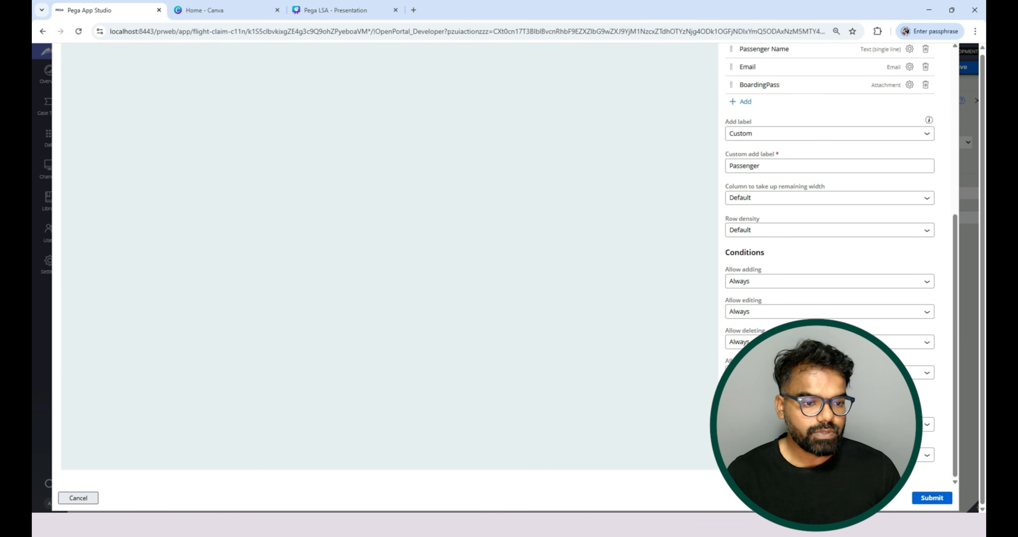
scroll(509, 271, up, 6)
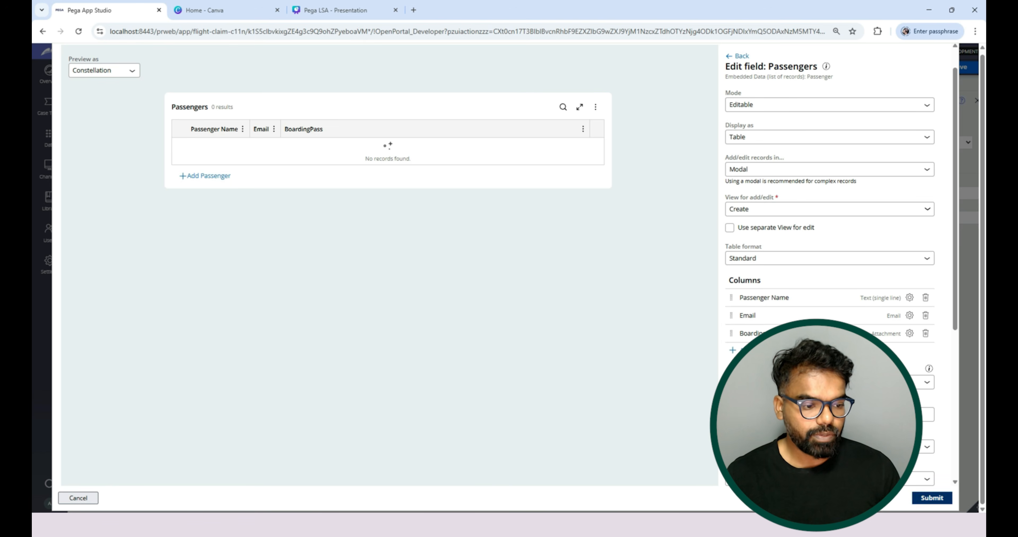
click(932, 498)
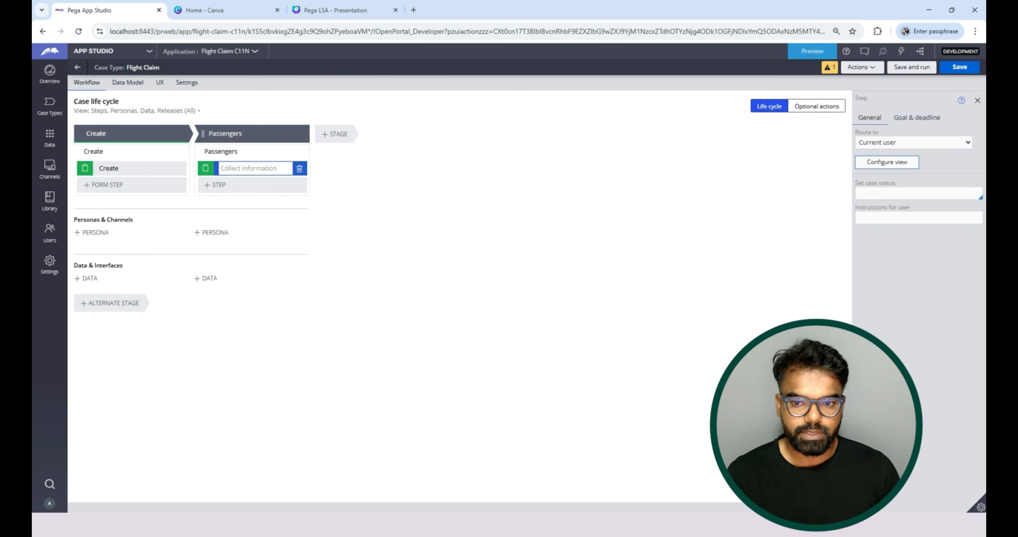
click(959, 67)
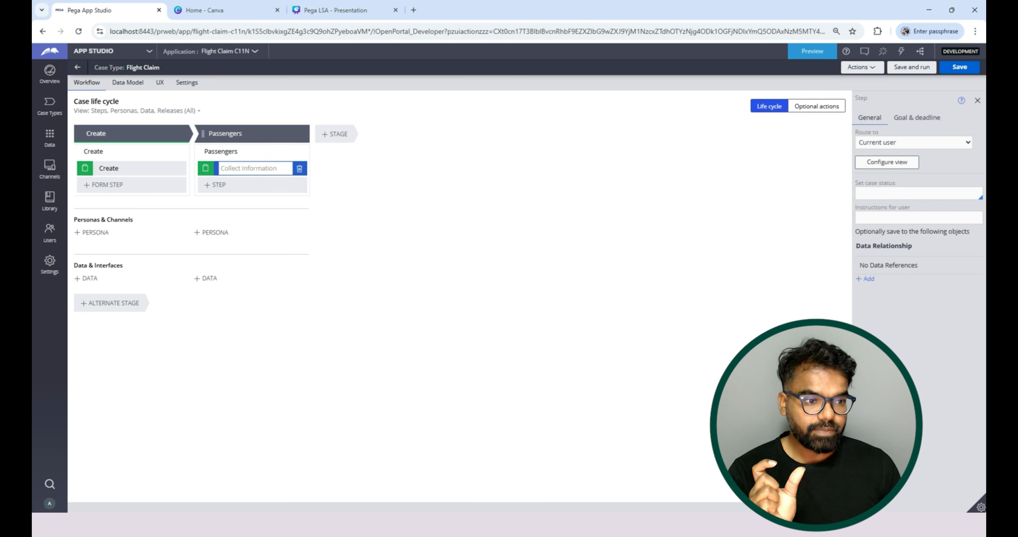
Reopen the Passengers field settings in the Collect Information view to check the add/edit view, and close the view.
click(887, 162)
click(755, 266)
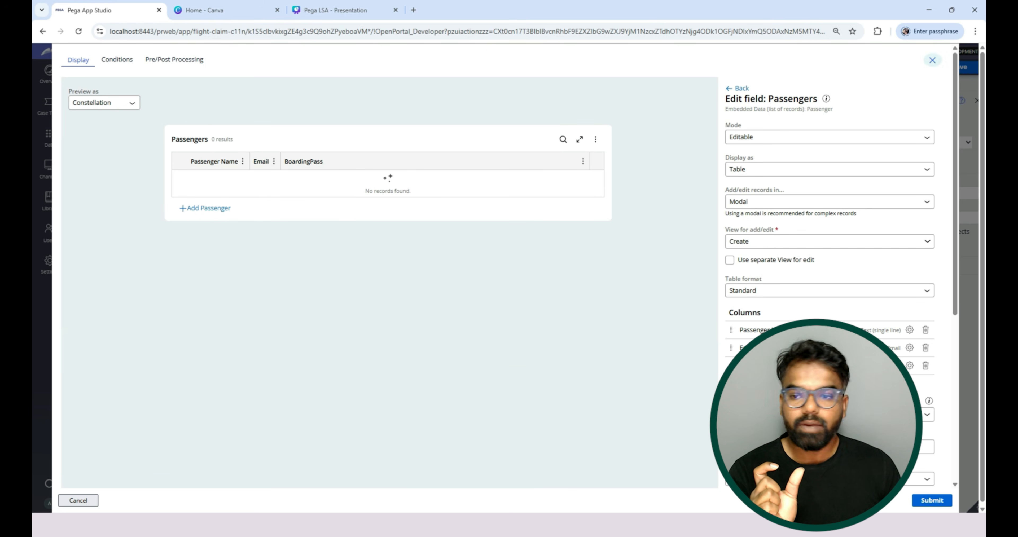
click(932, 60)
Open the Create form view of the Passenger data object for editing.
click(50, 138)
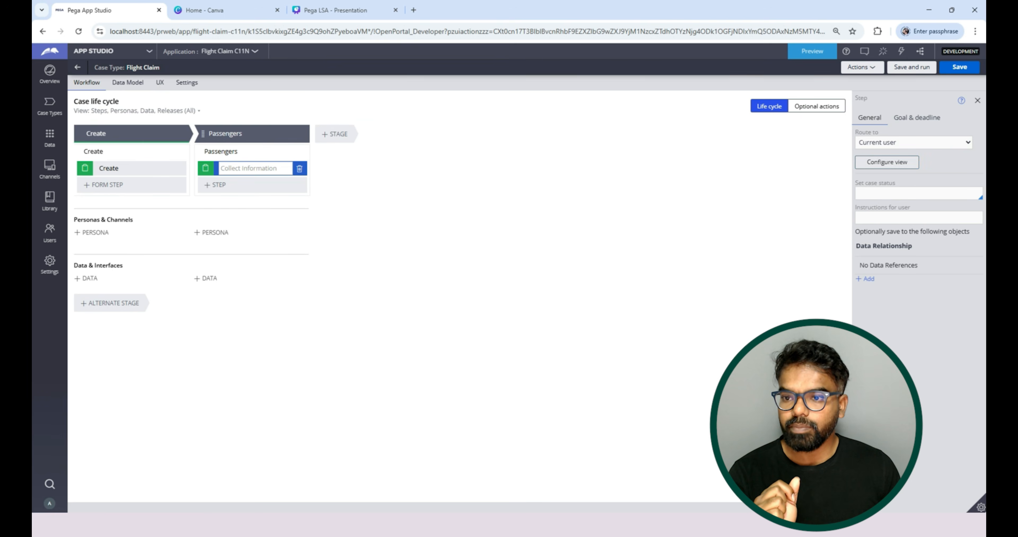
click(99, 229)
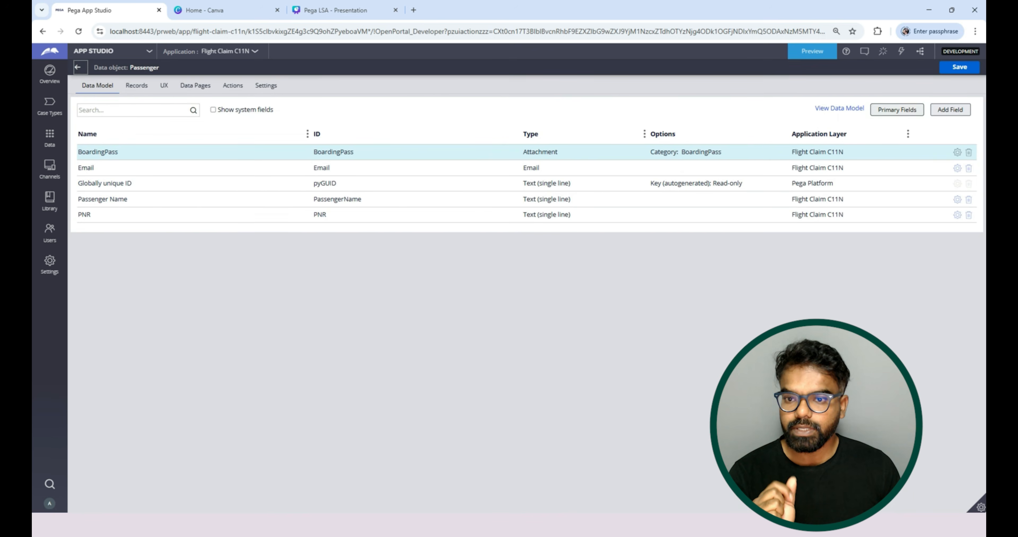
click(164, 86)
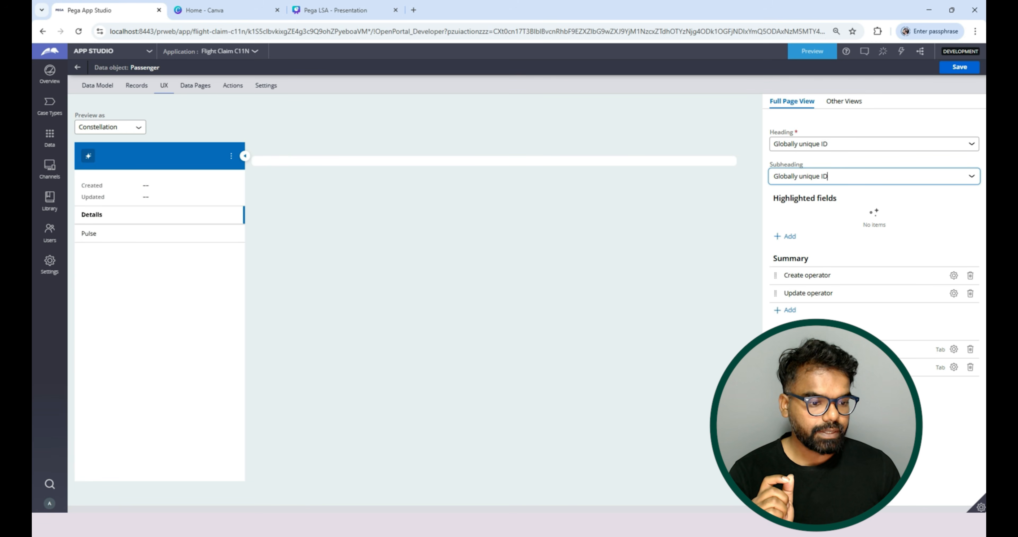
click(844, 102)
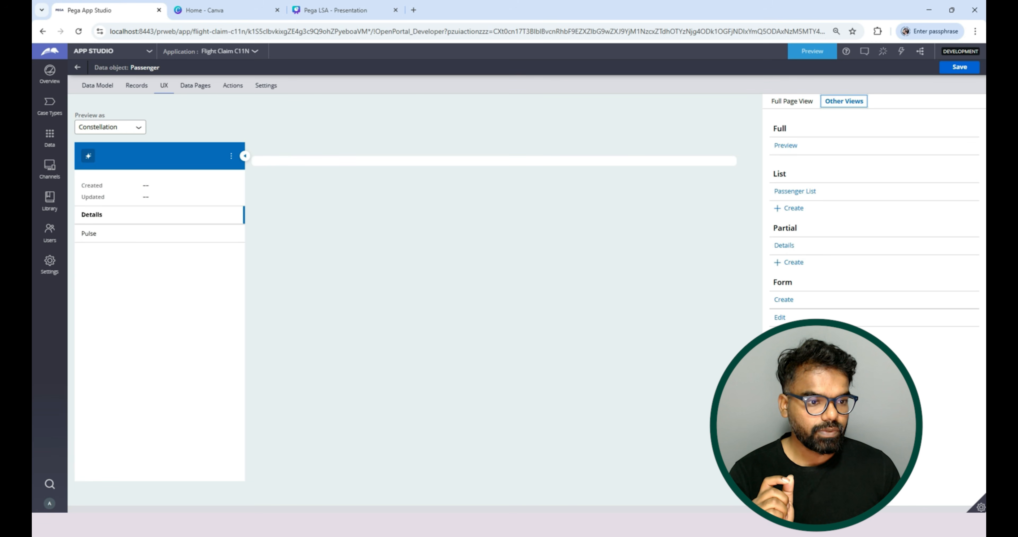
click(783, 299)
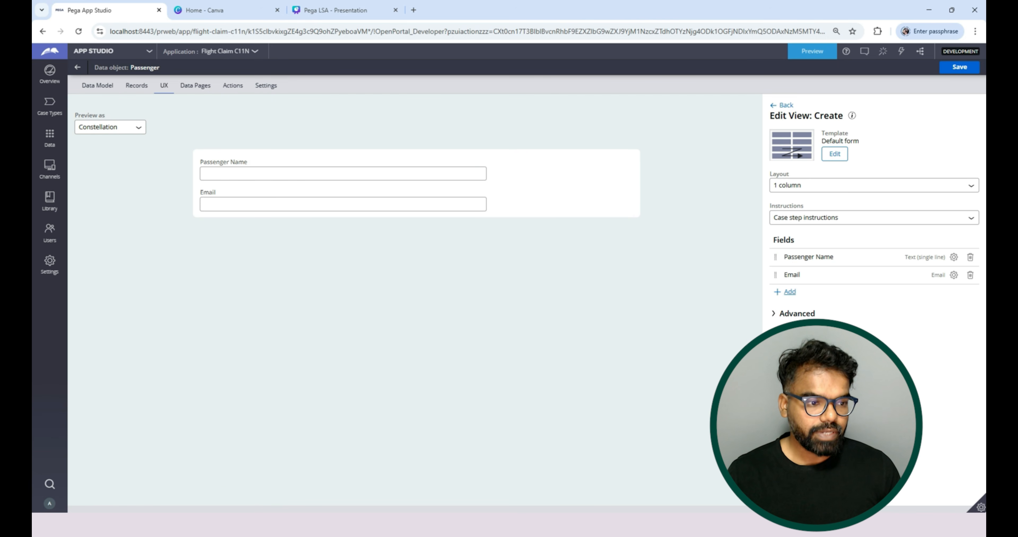
Add the BoardingPass field to the Create form view and leave the Passenger data object.
click(789, 291)
click(581, 285)
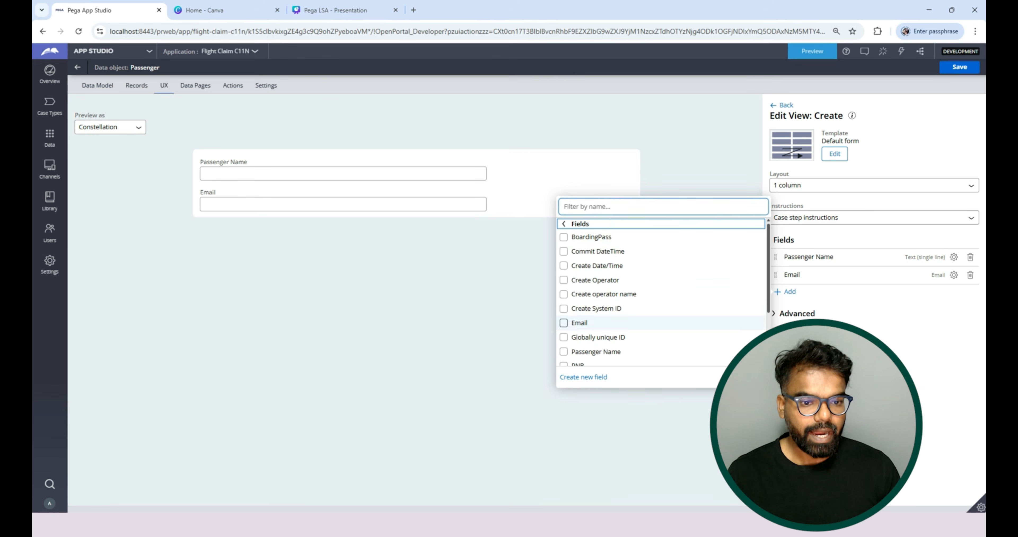
click(564, 237)
click(754, 377)
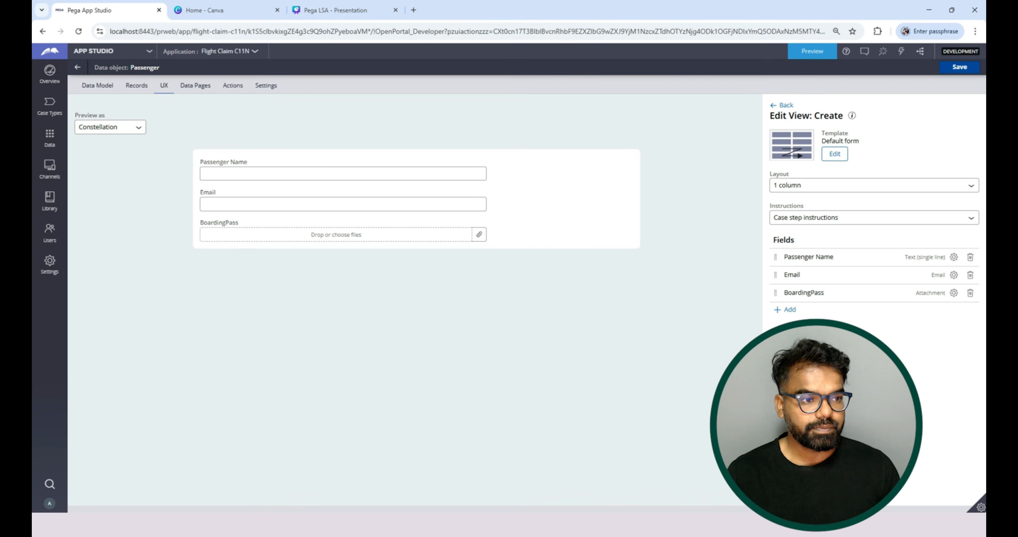
click(78, 67)
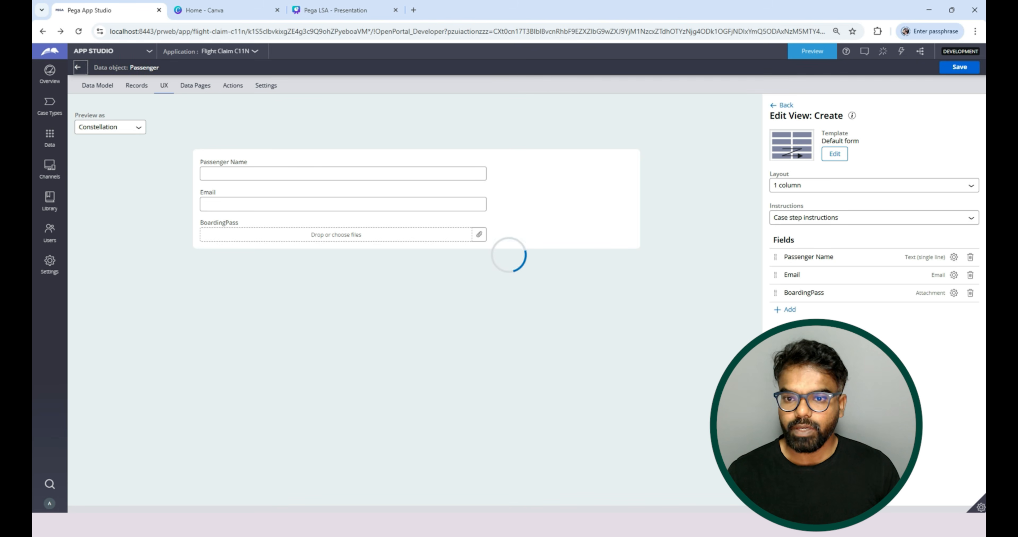
click(78, 67)
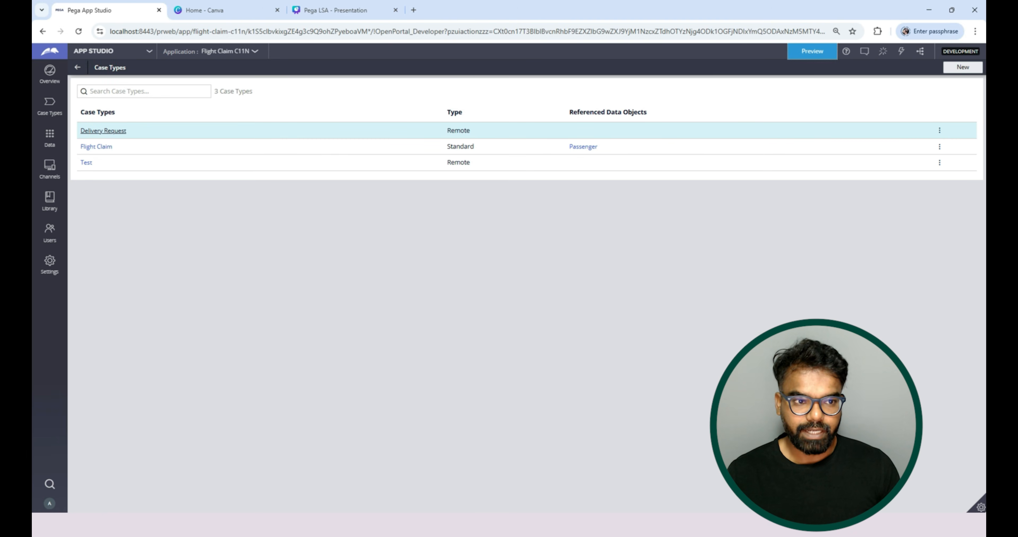
Preview the application, create a new Flight Claim case and advance it to the Passengers stage.
click(812, 51)
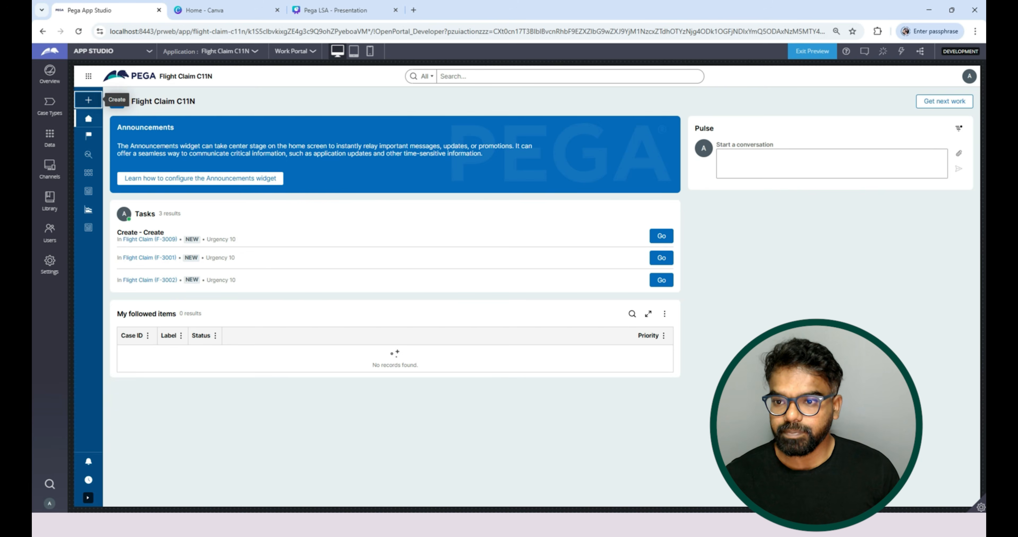
click(89, 100)
click(126, 112)
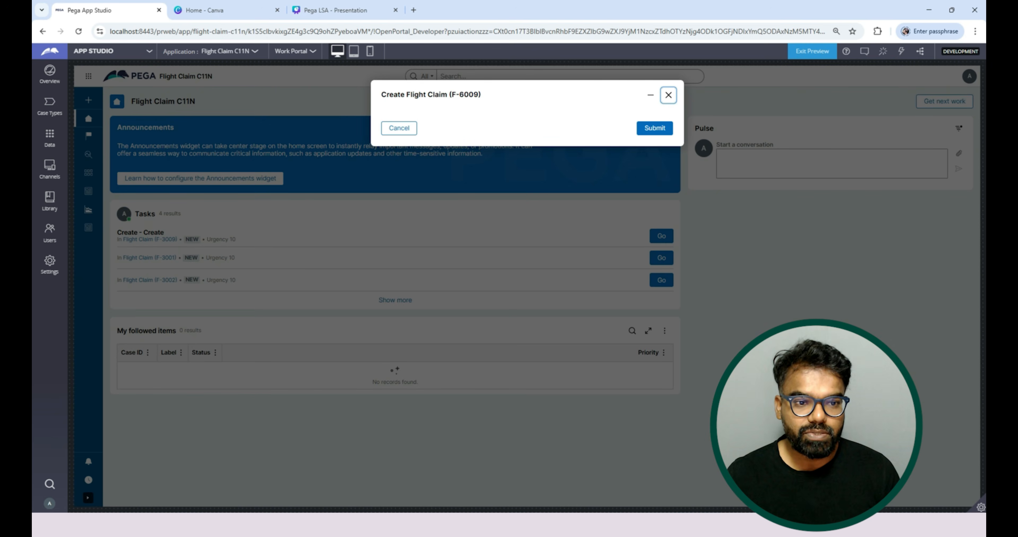
click(655, 128)
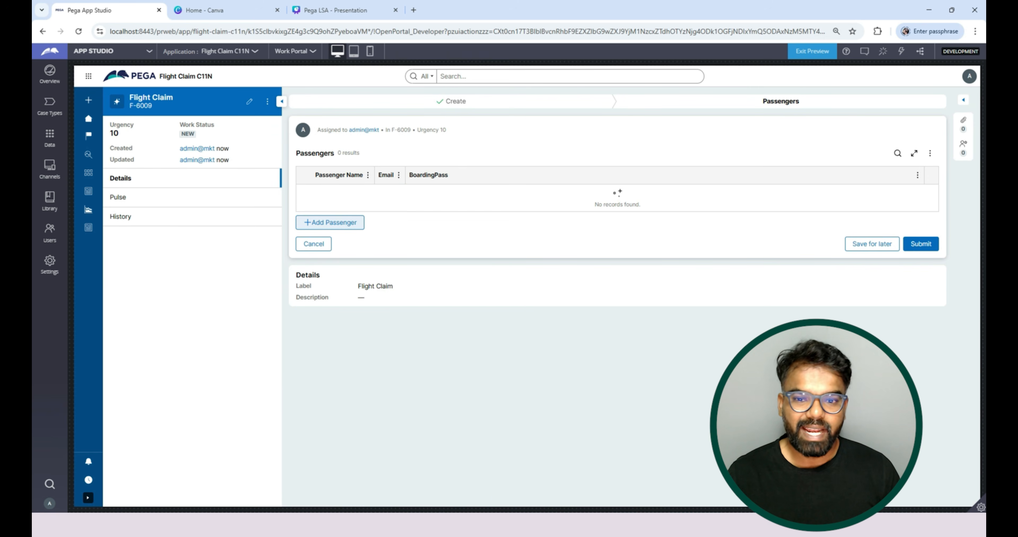
Add a passenger with the passenger's name and email, attach Screenshot 2025-09-27 131204.png as the BoardingPass, and submit the record.
click(330, 222)
text(Premkumar)
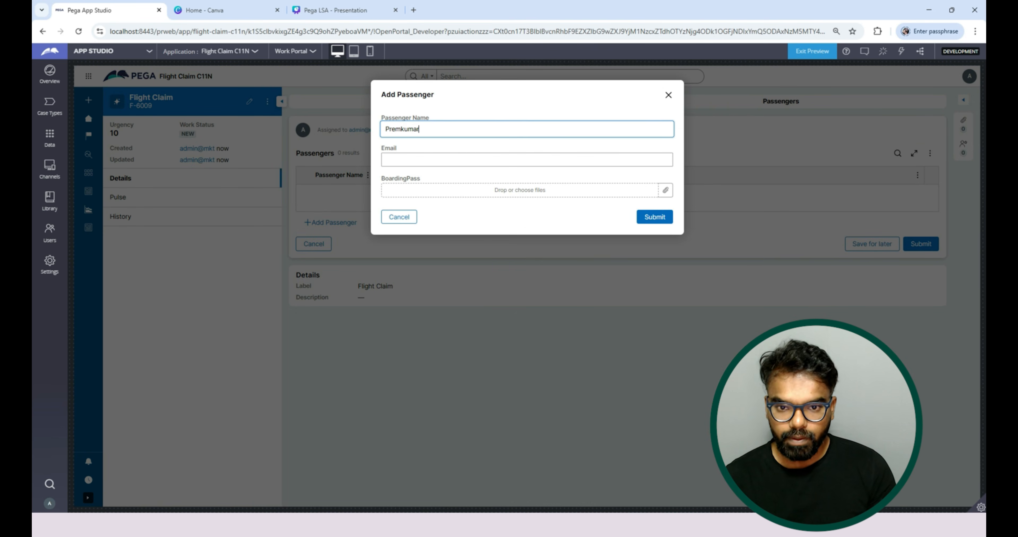
key(Tab)
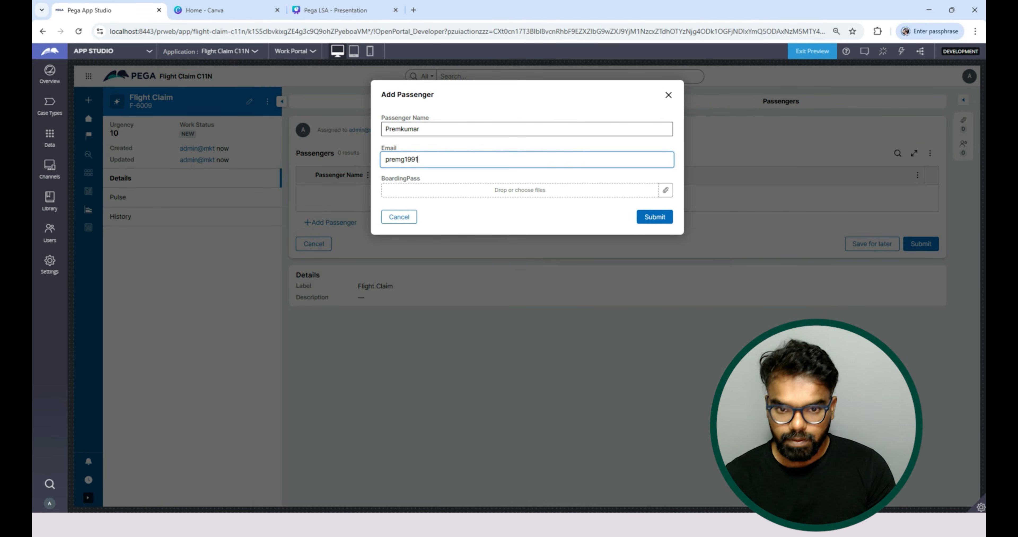
key(Tab)
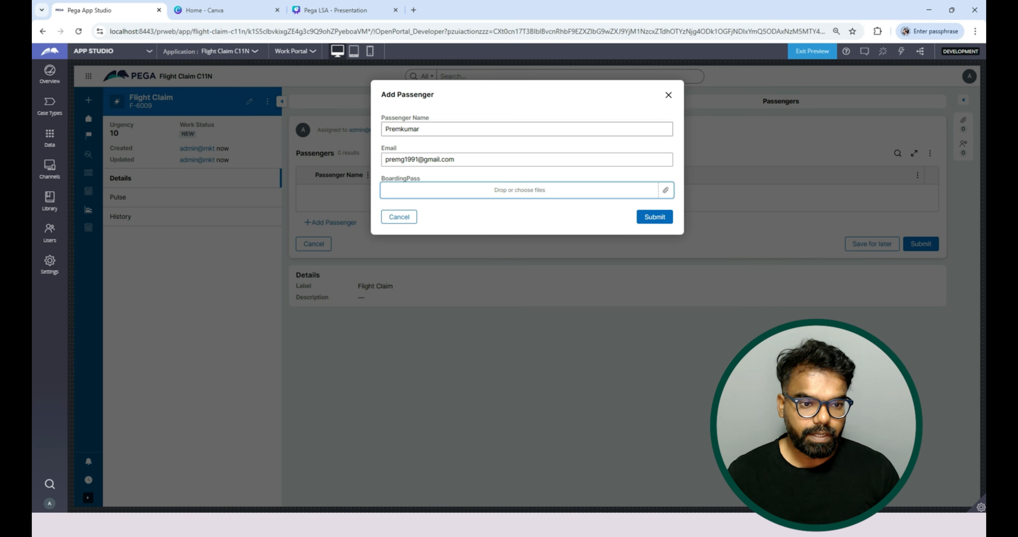
click(519, 190)
double_click(285, 150)
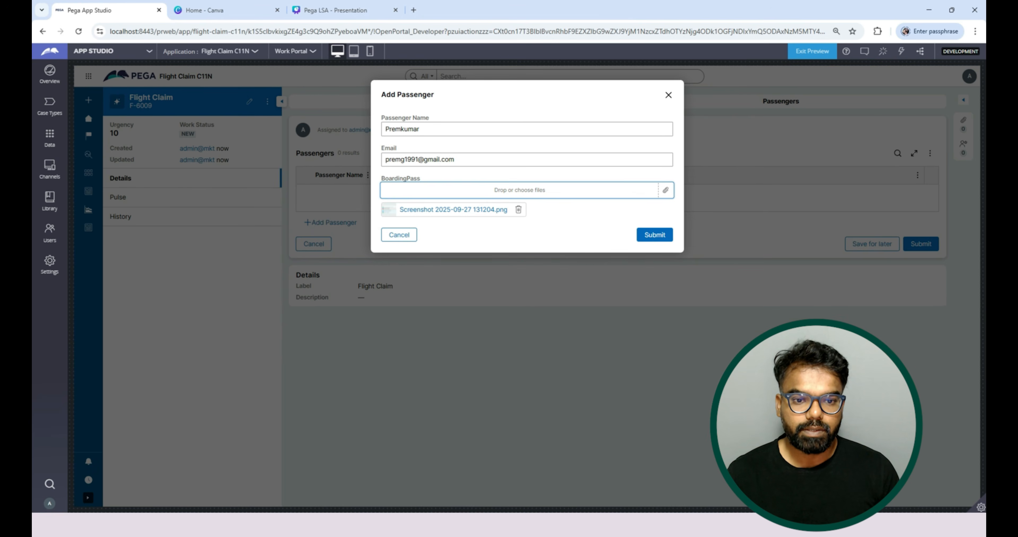
click(654, 235)
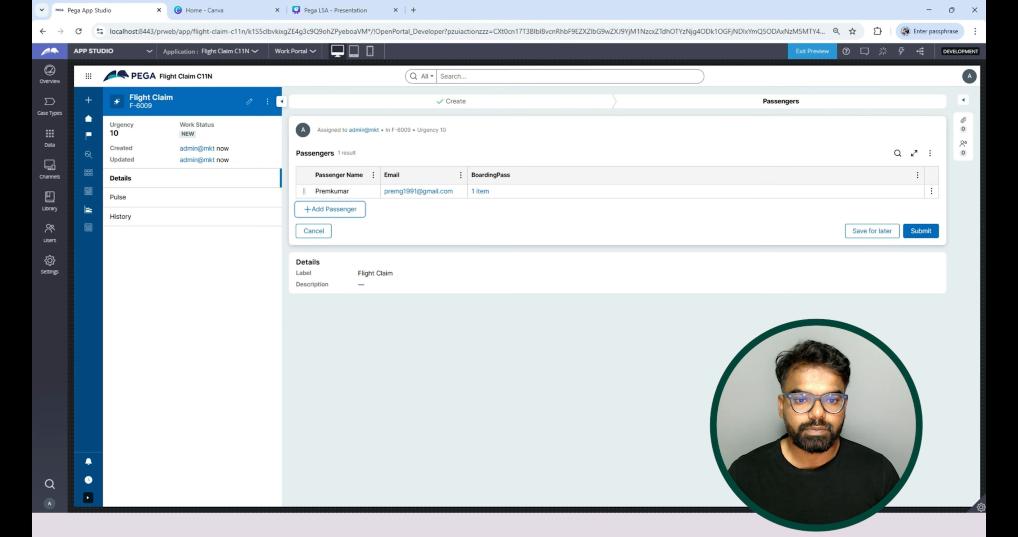
Examine the file attached under BoardingPass in the new passenger's row.
click(480, 191)
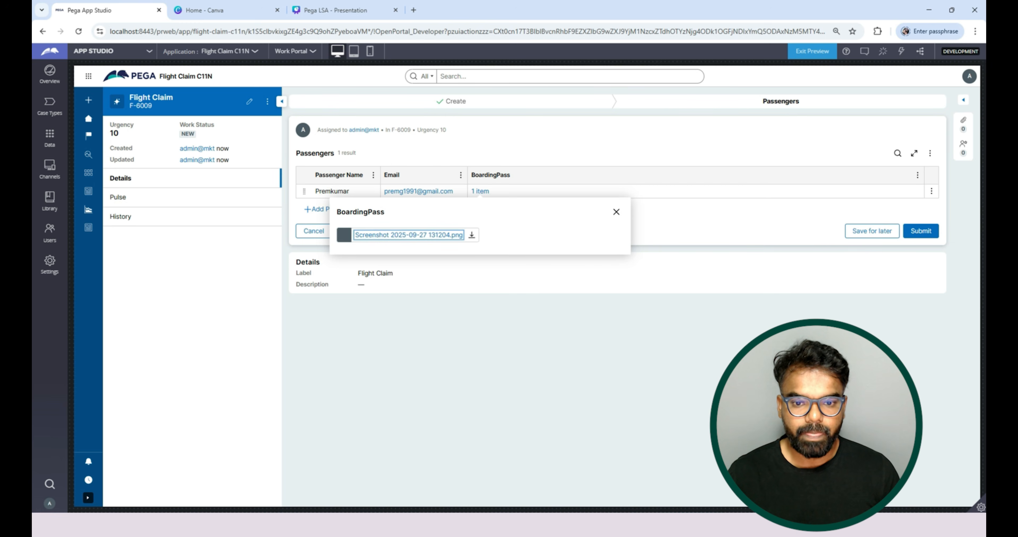
click(615, 211)
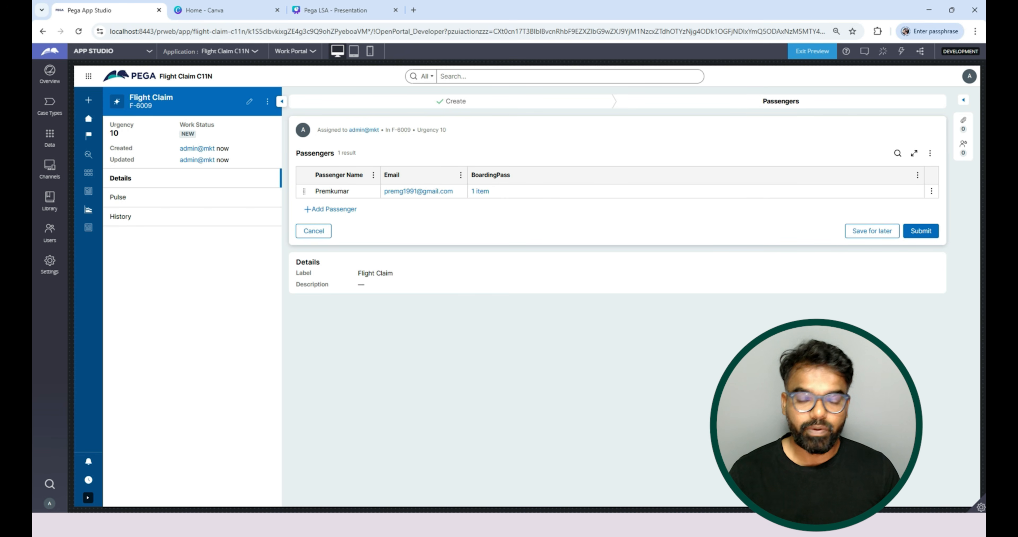
click(480, 192)
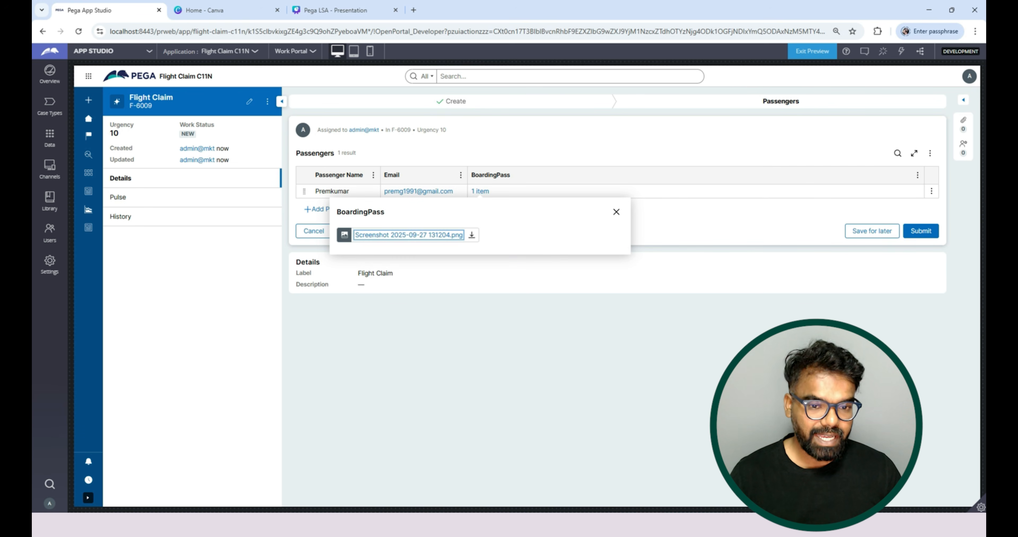
Switch to Dev Studio and open the Passenger data type's BoardingPass property to examine its data page reference.
click(616, 212)
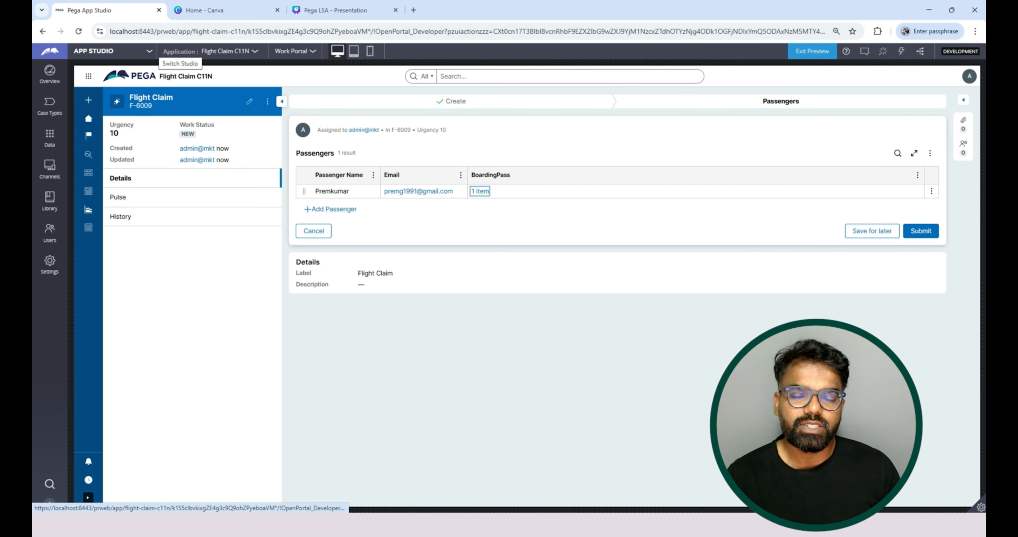
click(151, 51)
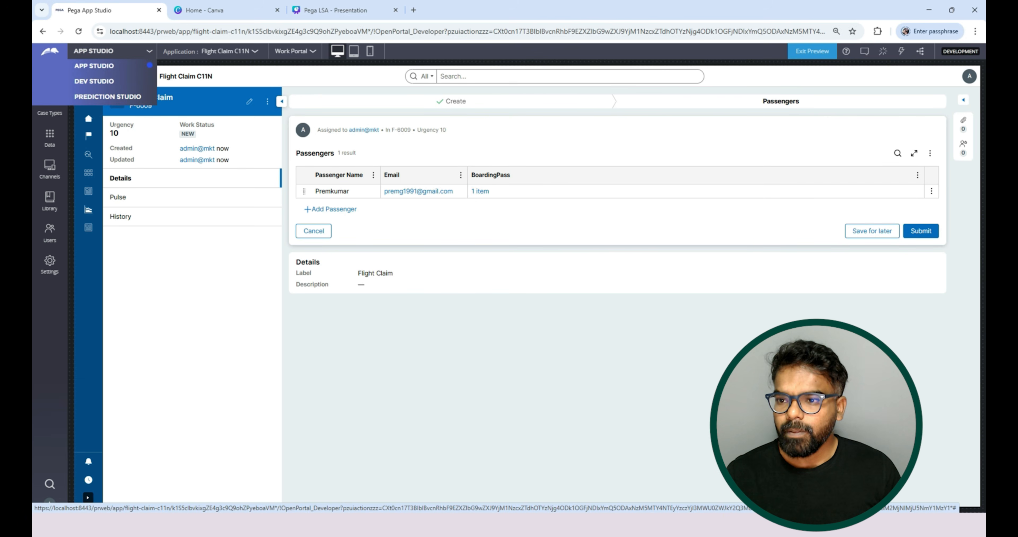
click(92, 82)
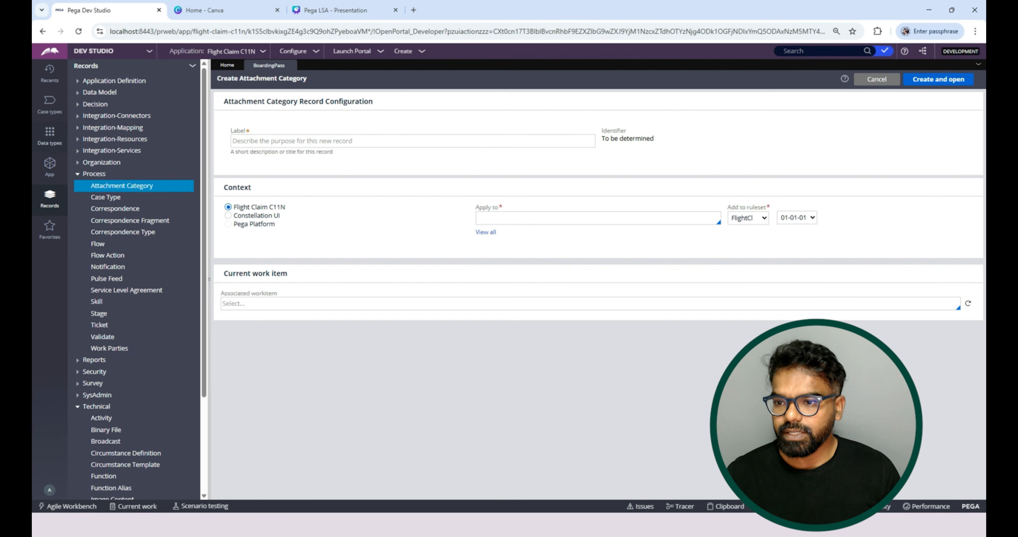
click(95, 111)
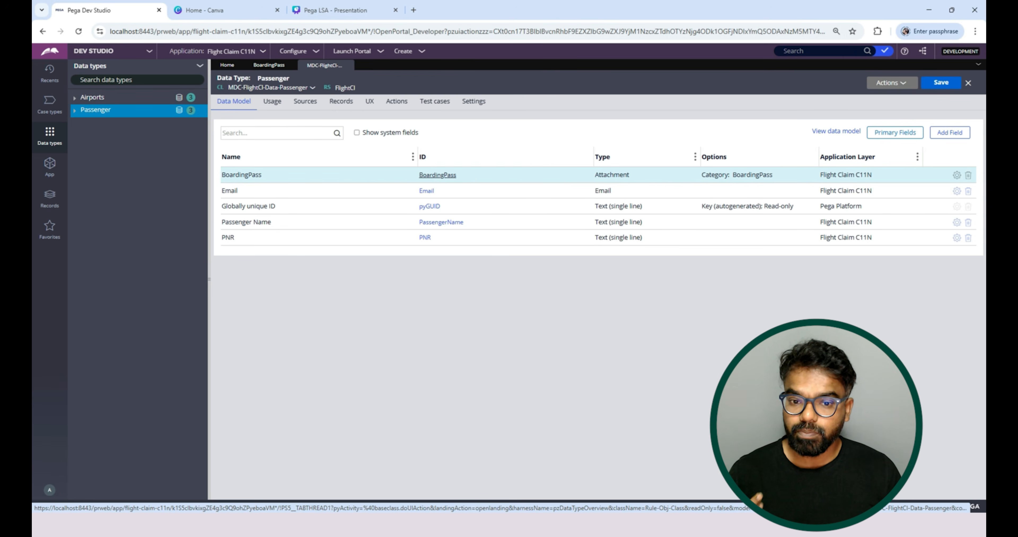
click(437, 174)
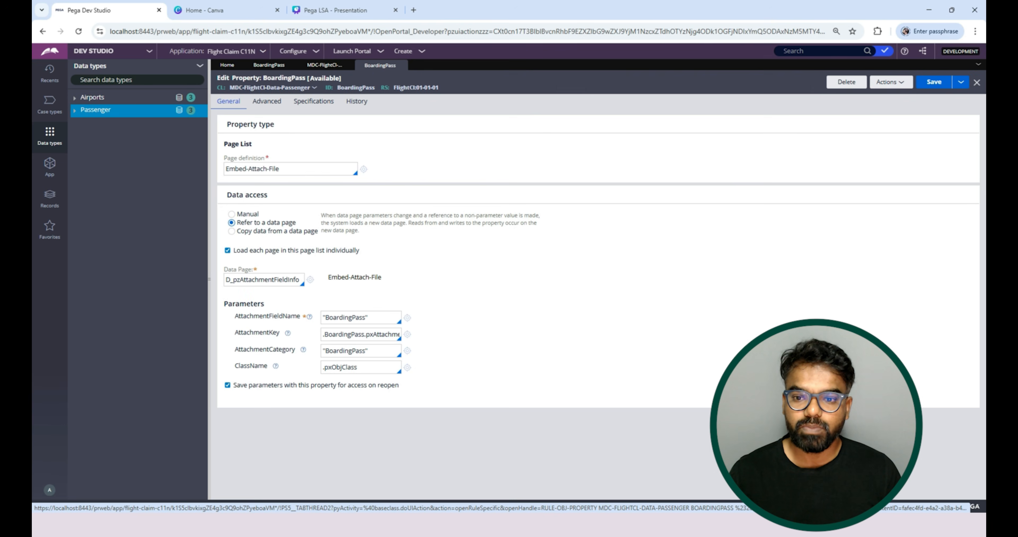
double_click(264, 280)
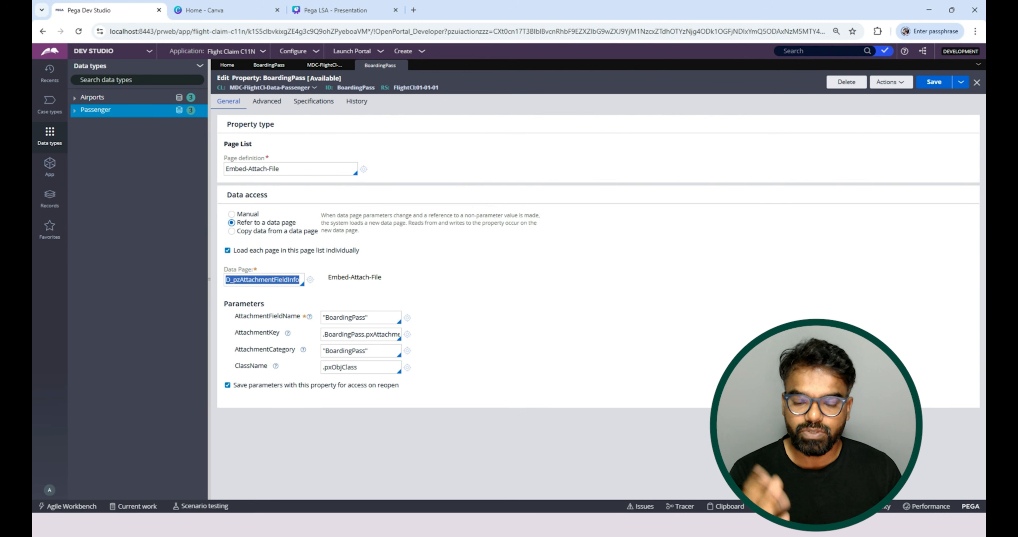
click(264, 279)
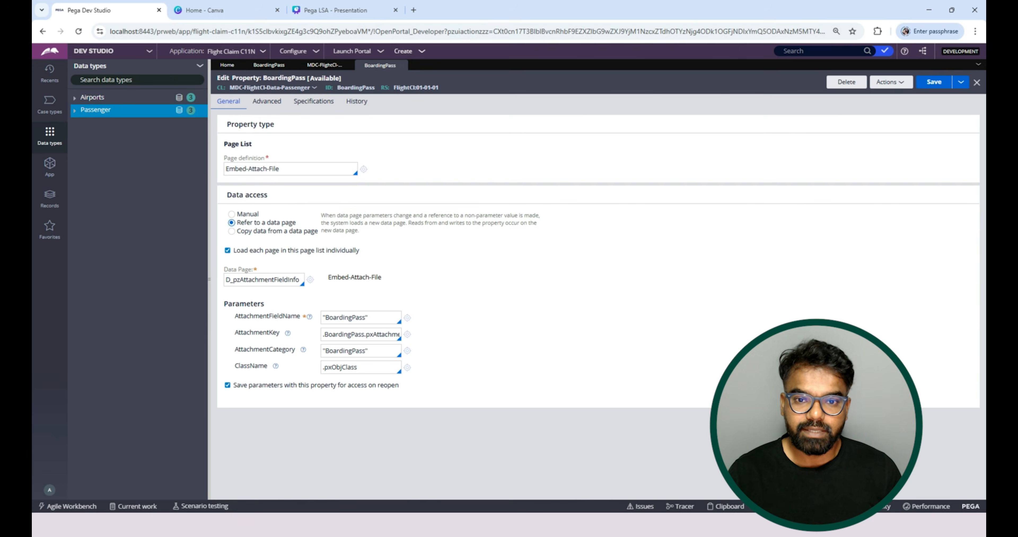
Create a new Flight Claim case and advance it to the Passengers stage.
click(409, 51)
mouse_move(409, 62)
click(496, 61)
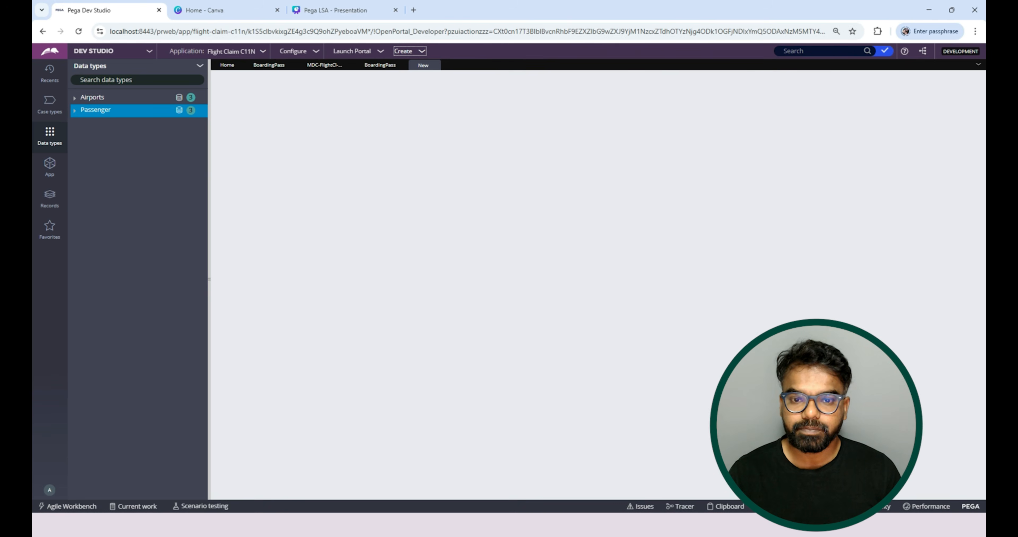
click(713, 133)
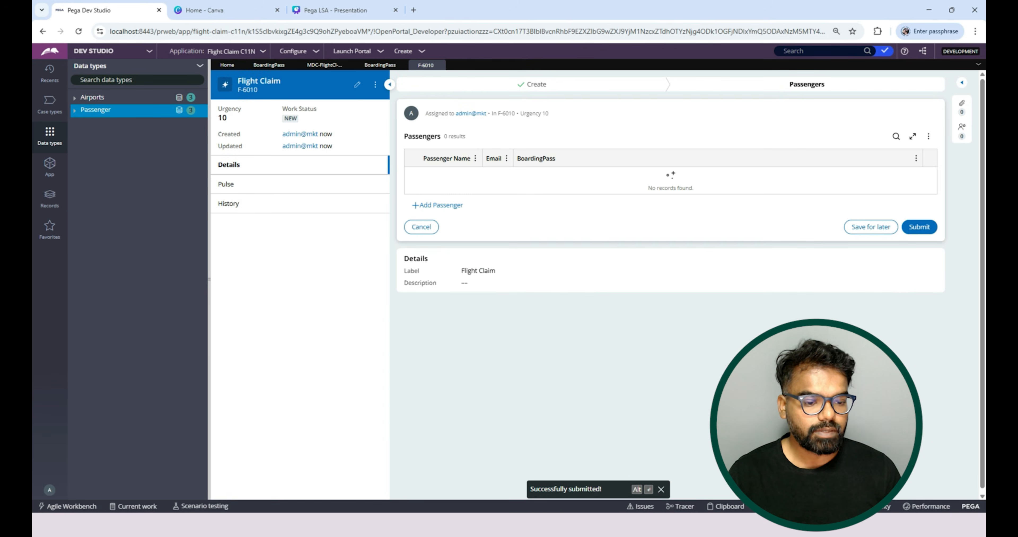
Start a Tracer session, enter a new passenger's name and email, and attach Screenshot 2025-09-27 143535.png as the BoardingPass.
click(679, 506)
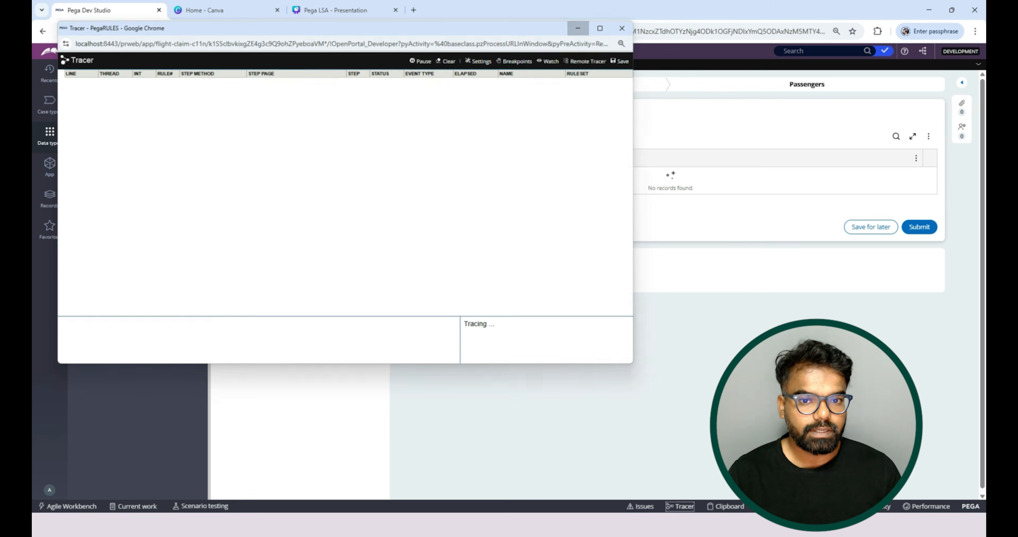
click(579, 12)
click(438, 205)
text(Prem)
key(Tab)
text(P@gmail)
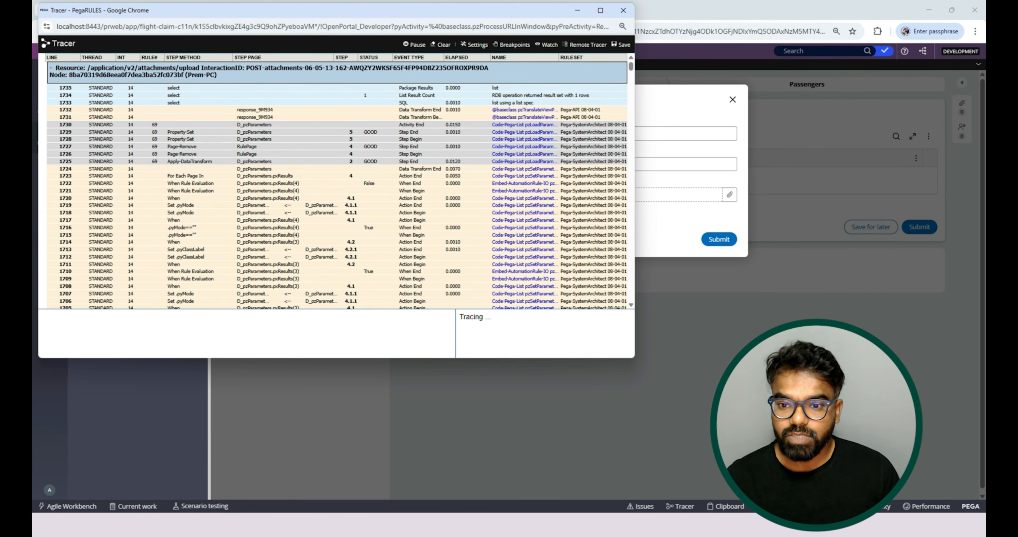
Examine the attachment upload trace for the database tables it writes to, and pause tracing.
scroll(336, 181, down, 20)
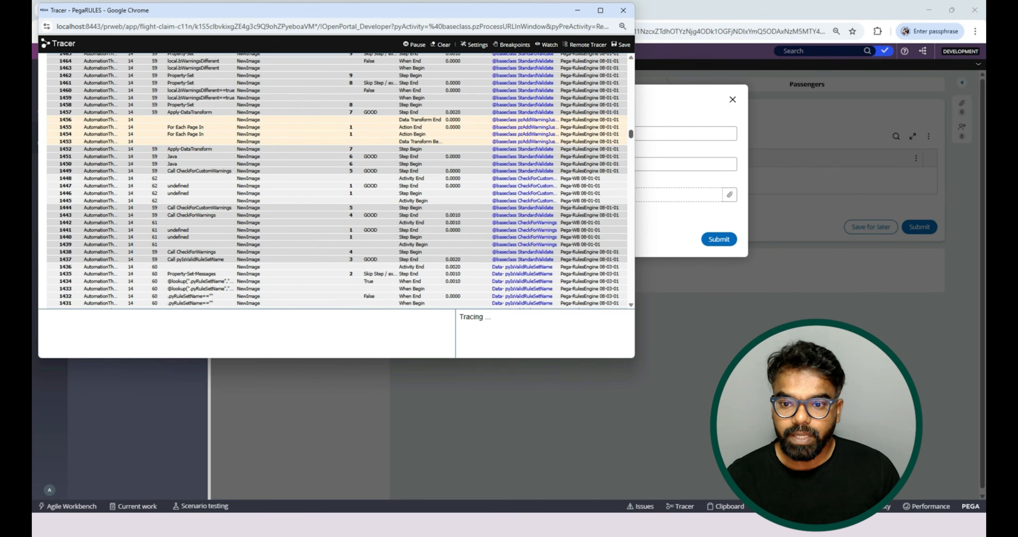
scroll(335, 181, down, 18)
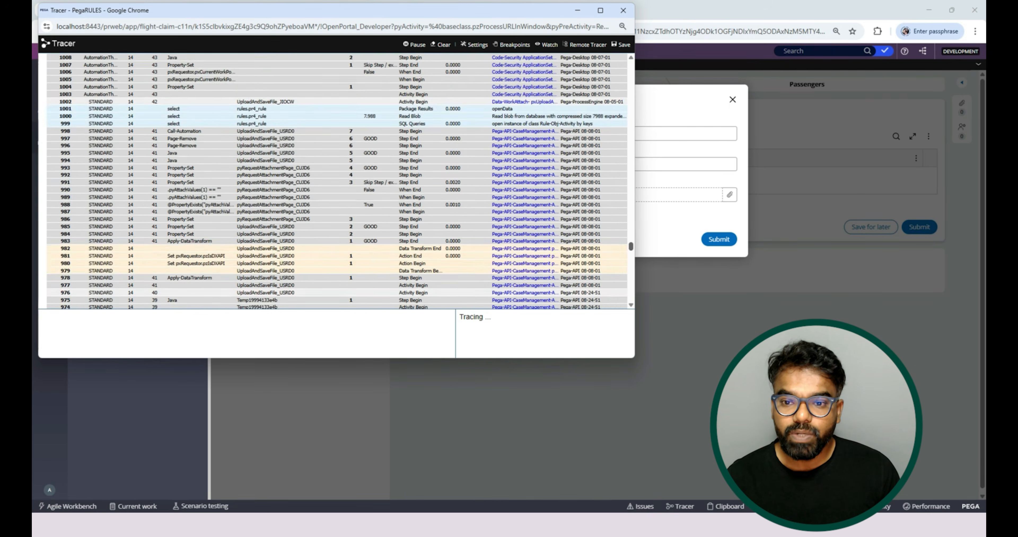
scroll(336, 181, up, 20)
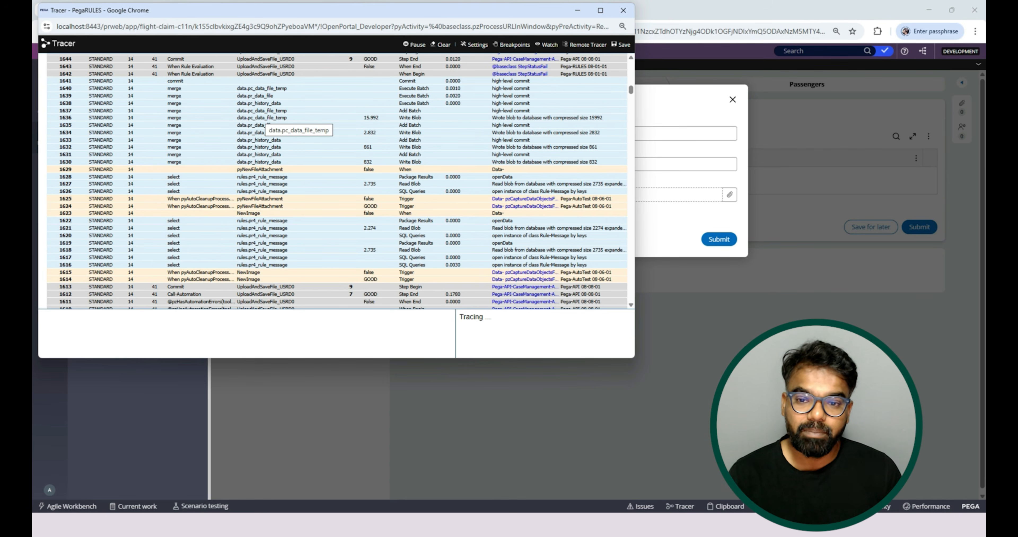
scroll(336, 181, up, 1)
click(415, 44)
click(577, 11)
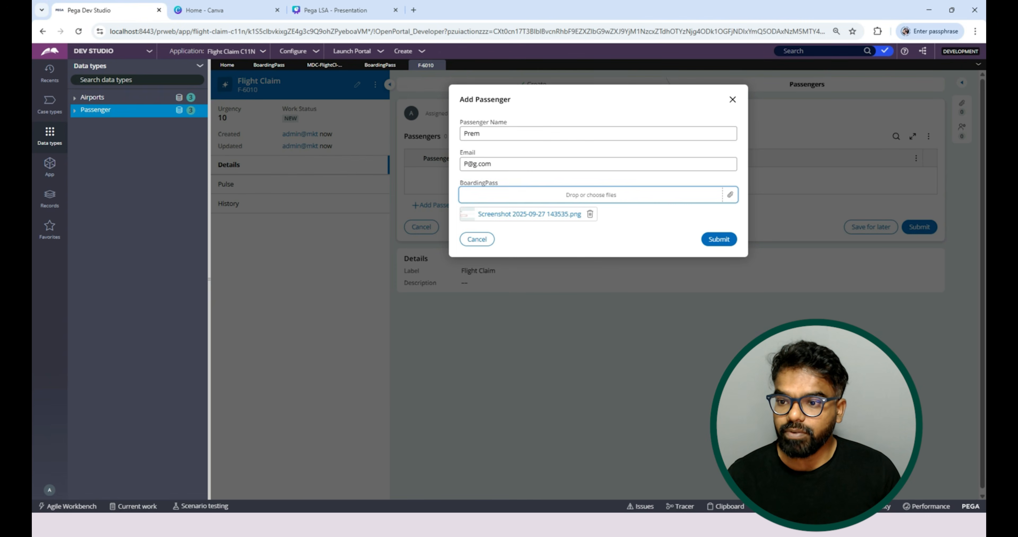
Find the Data-WorkAttach-File-Temp class in the application's classes and list its instances.
click(49, 166)
triple_click(131, 101)
text(data-wor)
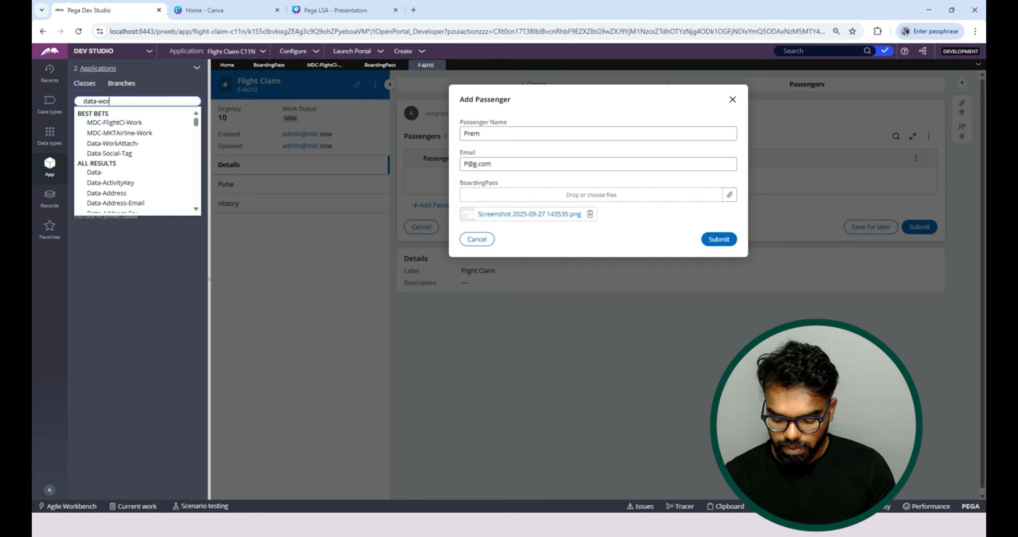
text(k)
key(Down)
key(Down)
key(Down)
key(Down)
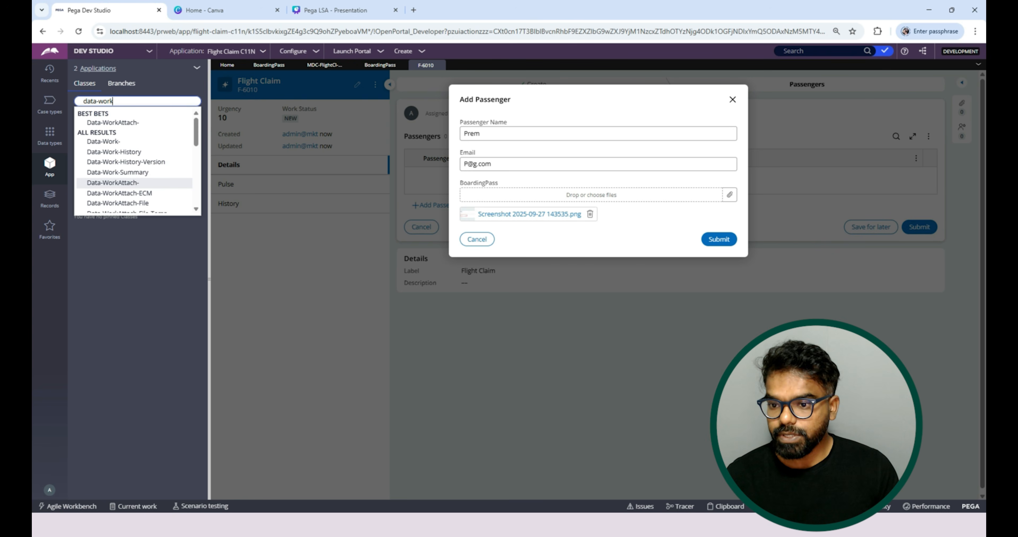
key(Down)
key(Down)
key(Down)
key(Return)
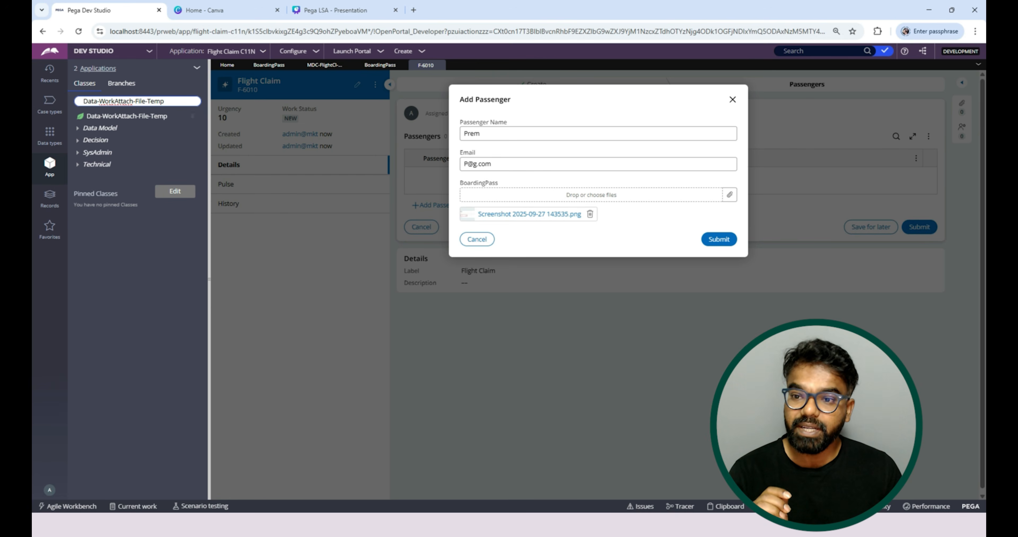
click(127, 116)
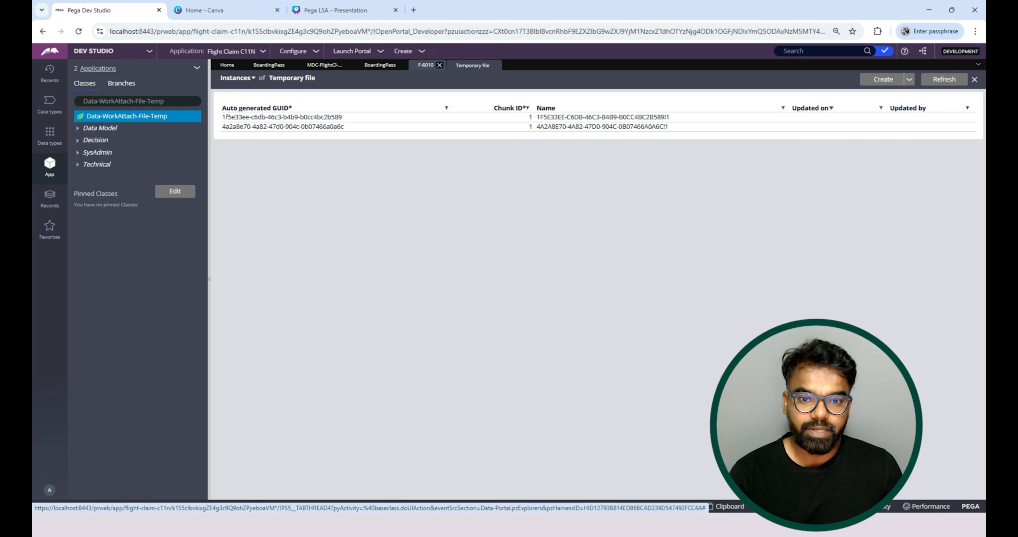
Return to the trace and collapse the attachments/upload and requestor event groups to compare the traced resources.
click(425, 64)
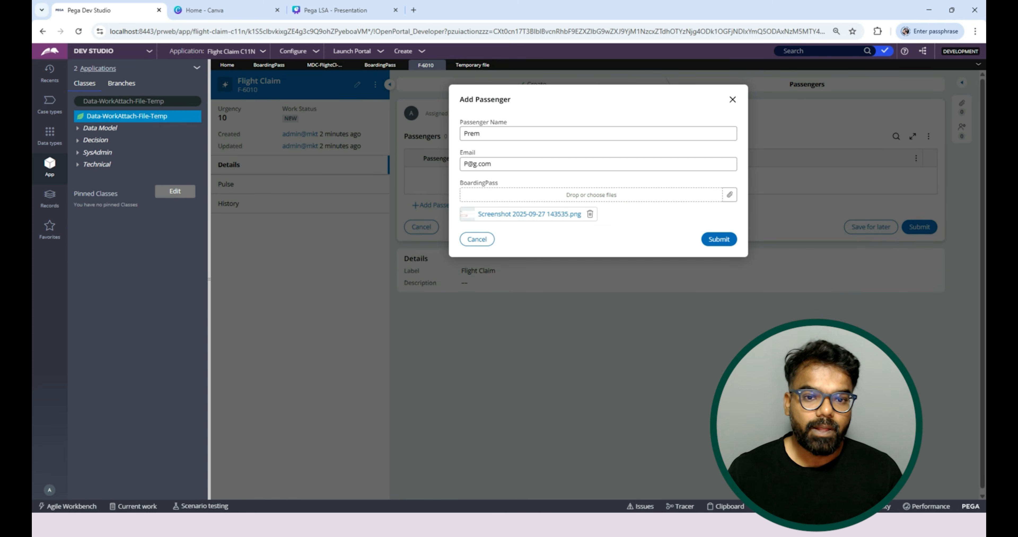
key(alt+Tab)
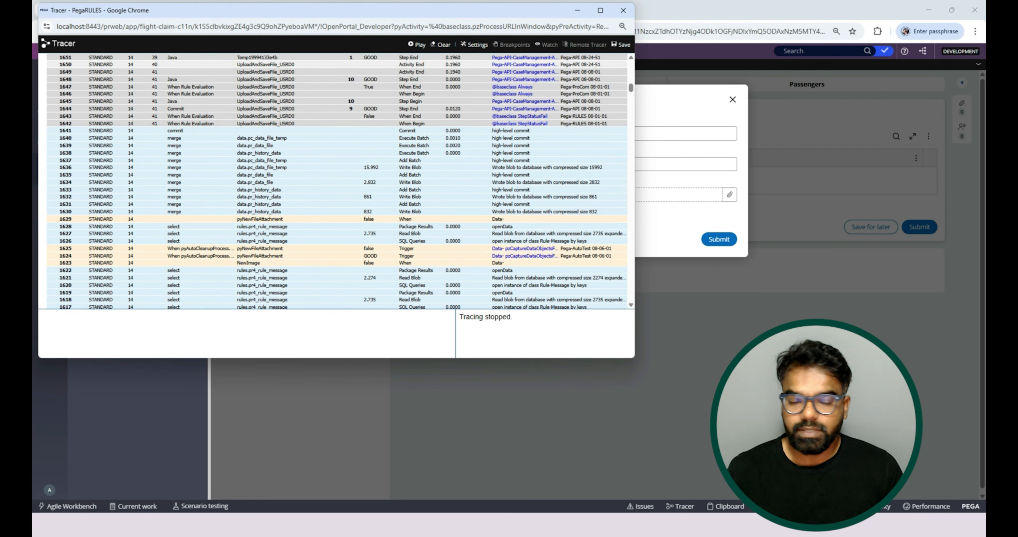
drag(631, 87, 631, 66)
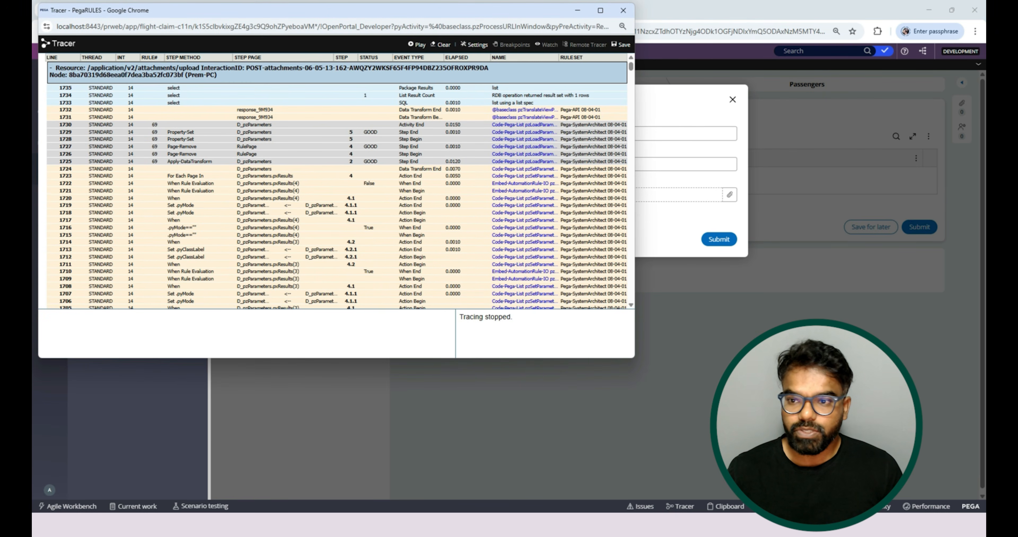
click(51, 67)
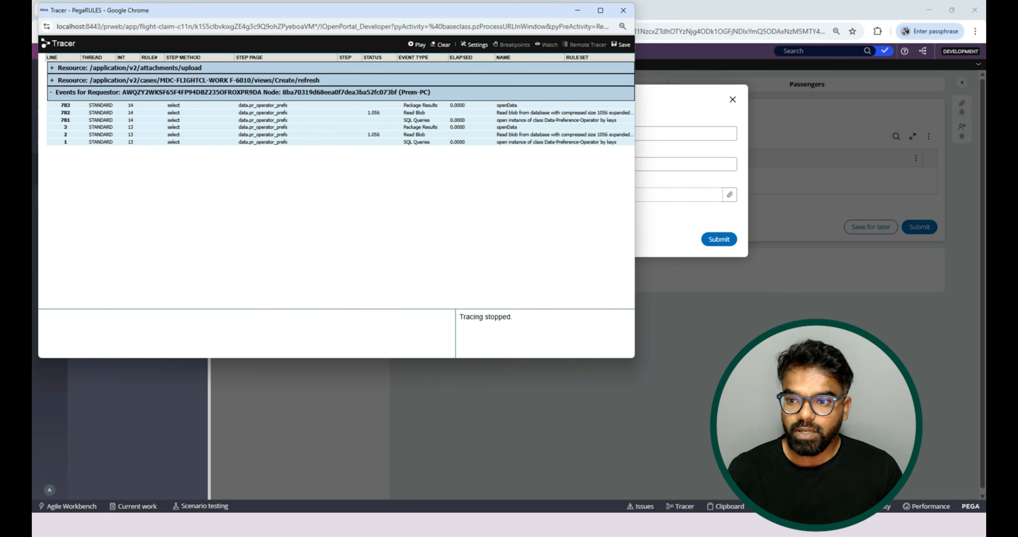
click(51, 93)
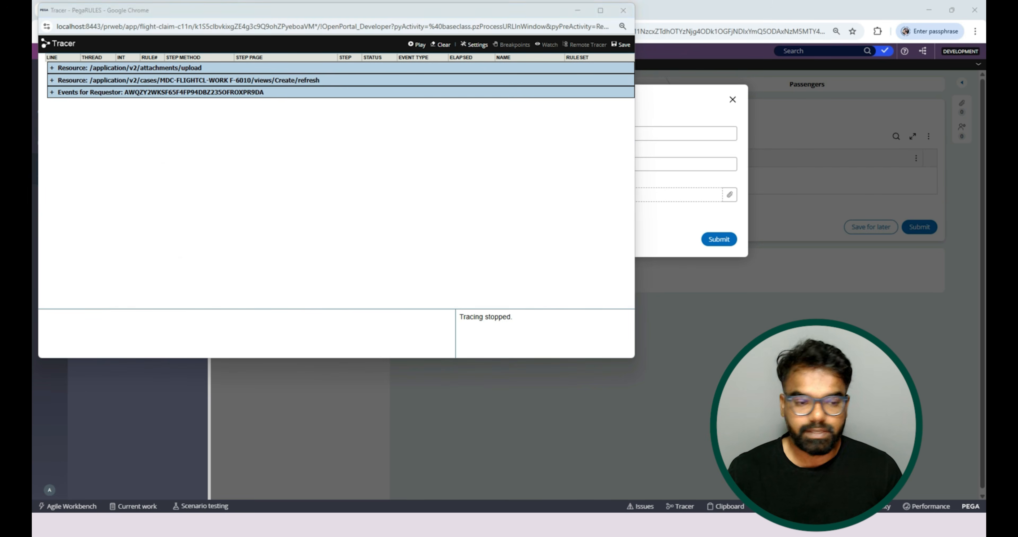
key(alt+Tab)
Submit the open passenger record, clear the recorded trace events and resume tracing.
key(alt+Tab)
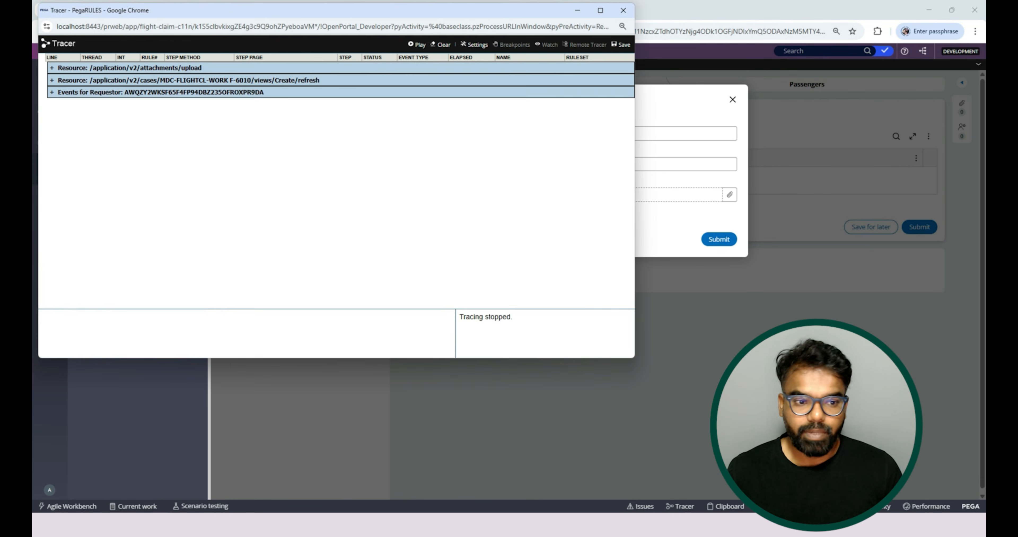
key(alt+Tab)
click(718, 239)
key(alt+Tab)
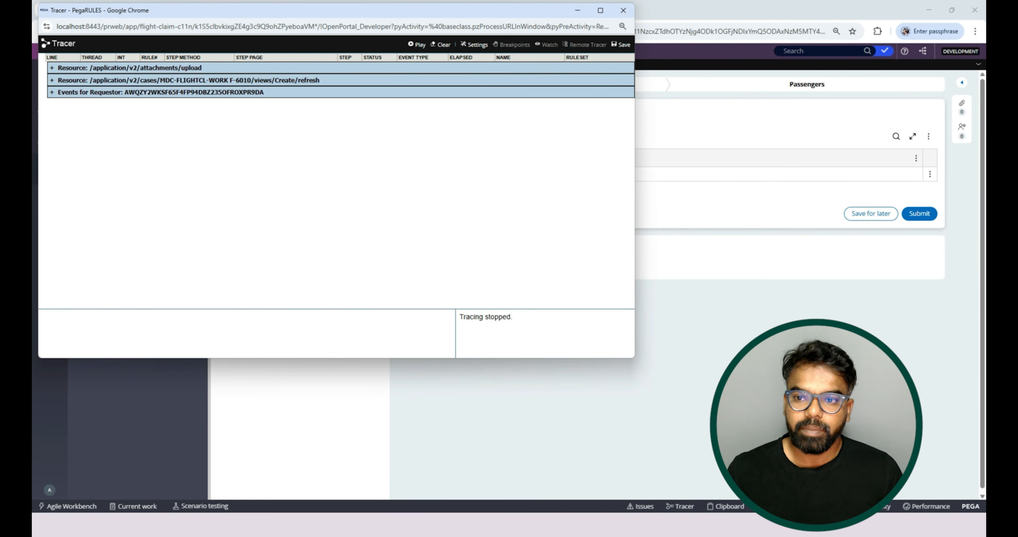
click(444, 45)
click(420, 45)
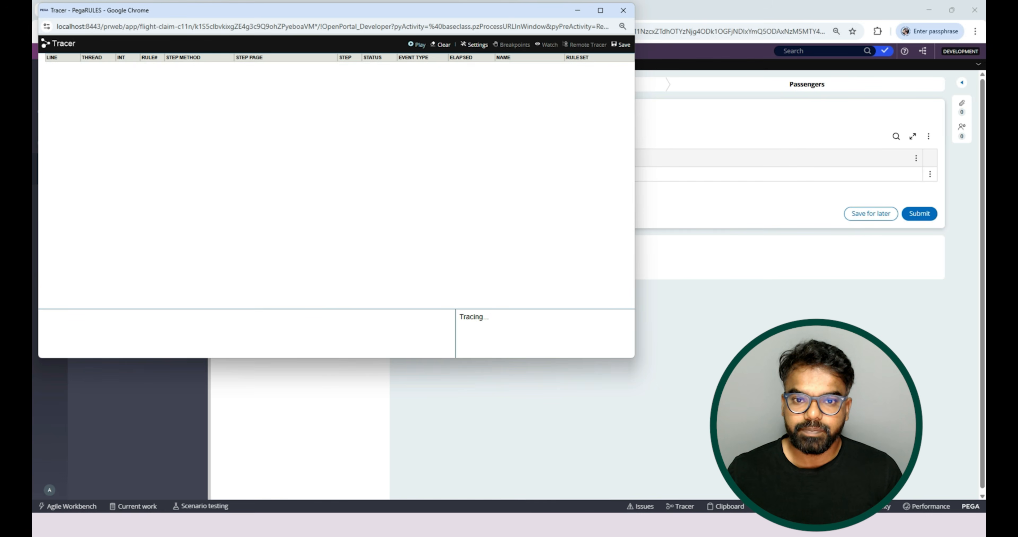
Add a second passenger with the passenger's name and a BoardingPass file, and submit the record.
key(alt+Tab)
click(437, 192)
key(alt+Tab)
key(alt+Tab)
click(514, 133)
text(Sanal)
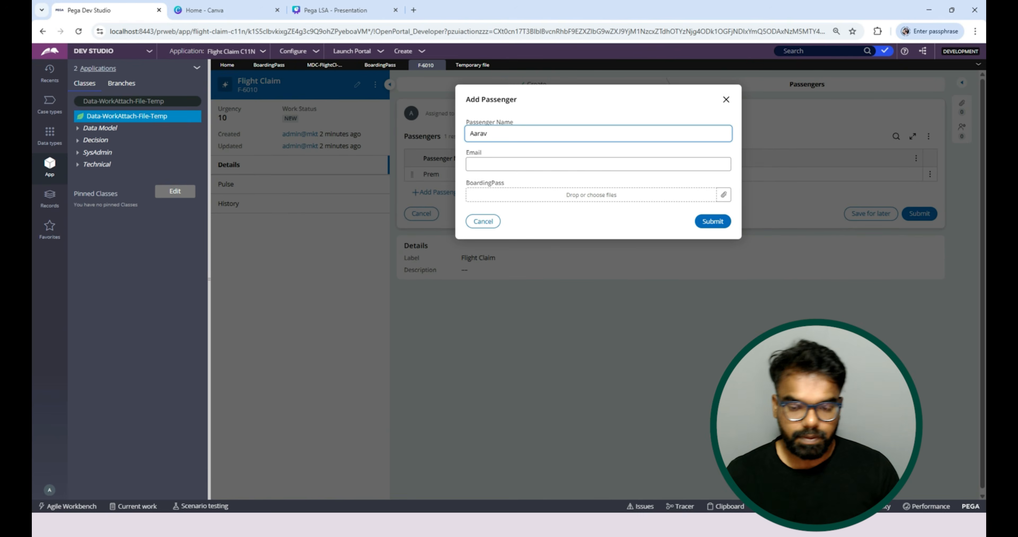
click(509, 194)
double_click(317, 148)
key(alt+Tab)
Locate the file attachment events in the new trace and examine the properties of the finalAttachPg page.
key(alt+Tab)
click(716, 239)
key(alt+Tab)
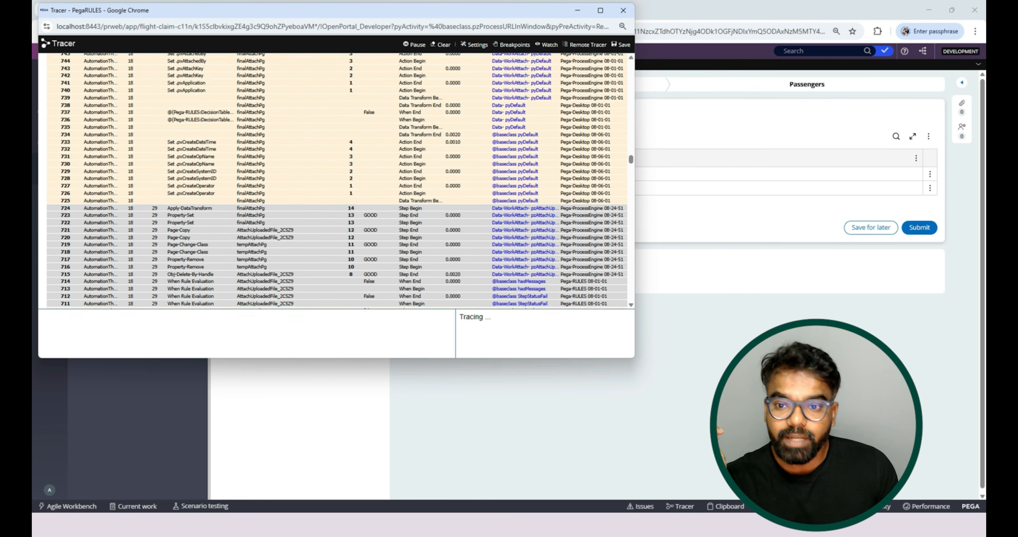
scroll(337, 180, up, 4)
click(251, 119)
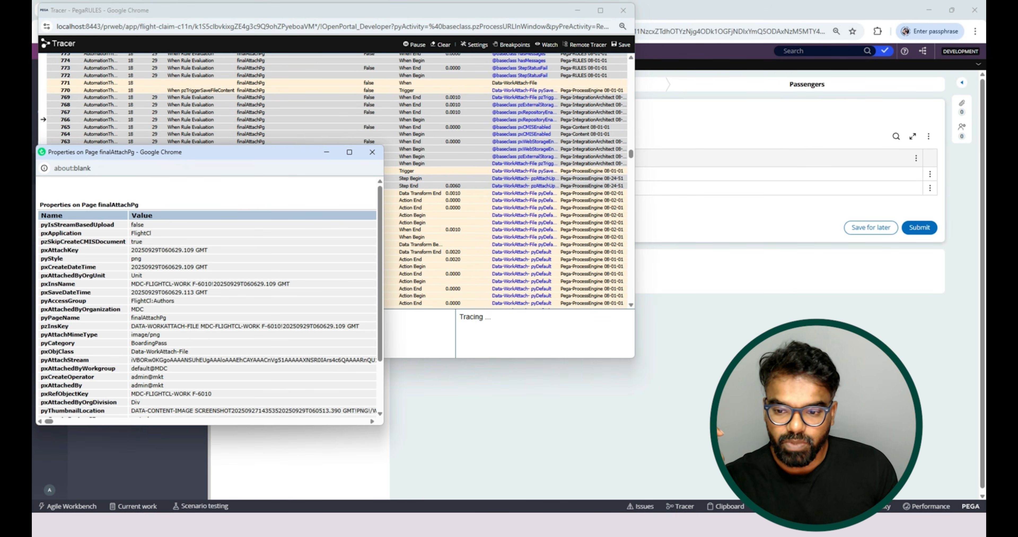
scroll(210, 297, down, 2)
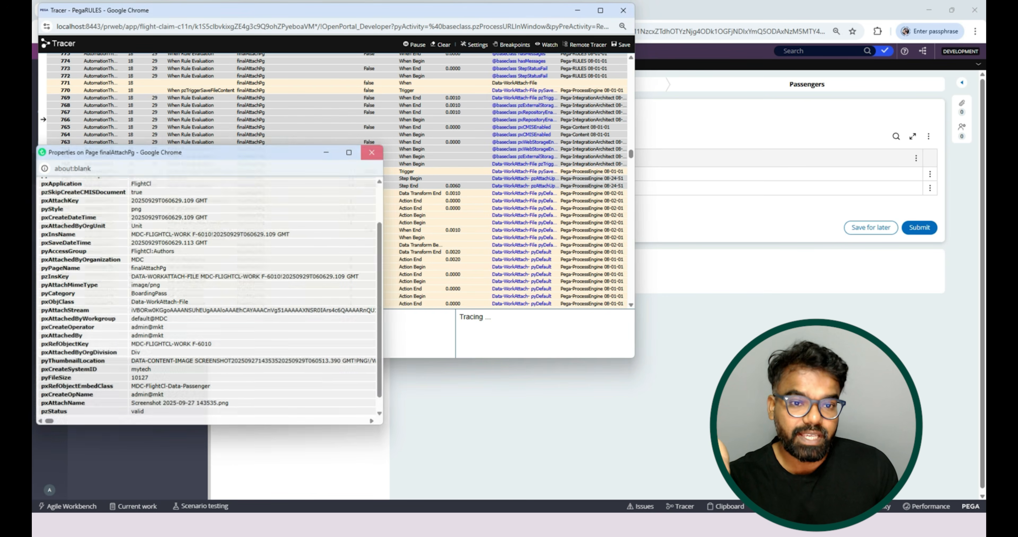
click(372, 152)
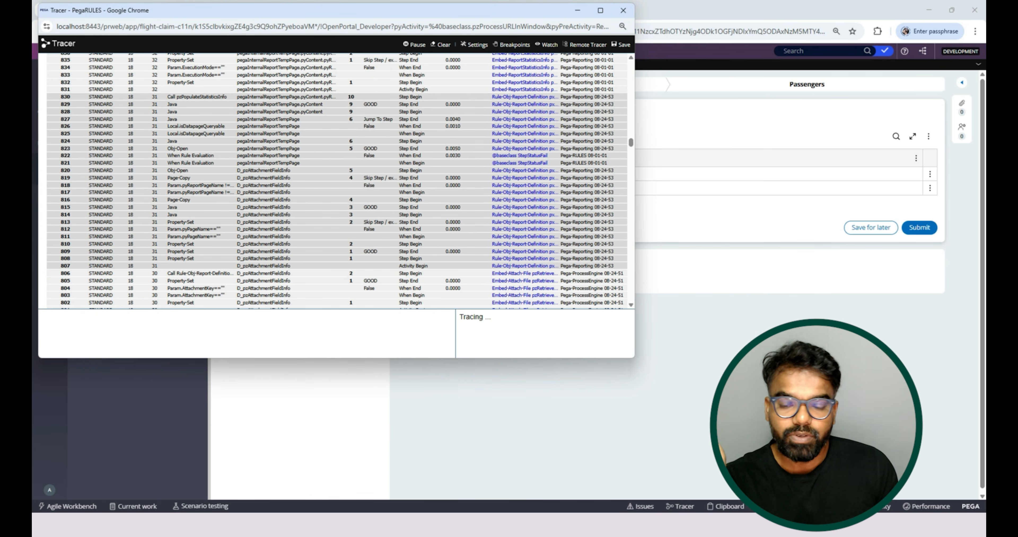
Examine the AttachmentKey parameter on the D_pzAttachmentFieldInfo page and the trace events around its report definition call.
scroll(335, 179, down, 3)
scroll(263, 174, down, 1)
scroll(263, 173, up, 3)
click(263, 170)
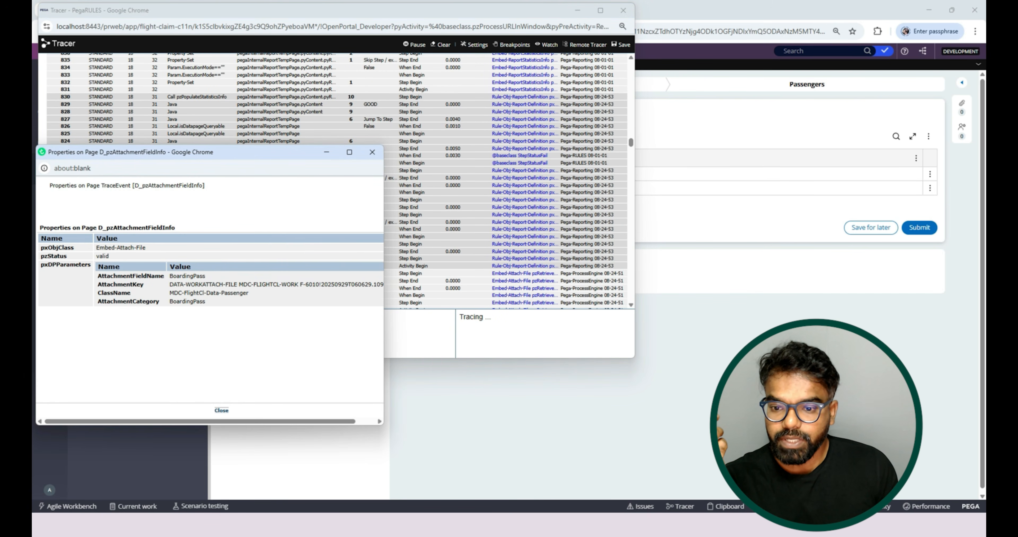
triple_click(263, 285)
click(372, 152)
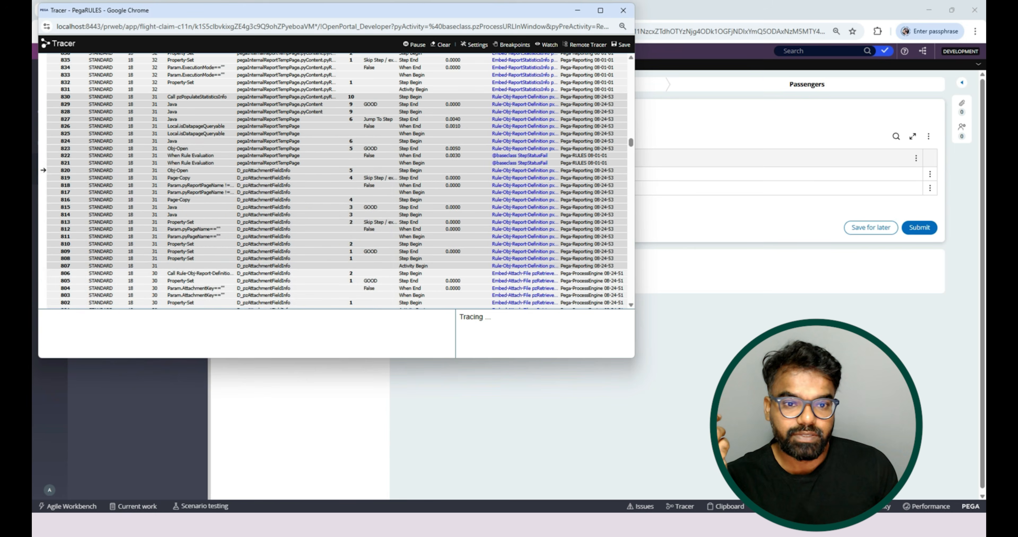
scroll(372, 158, up, 10)
scroll(336, 181, up, 10)
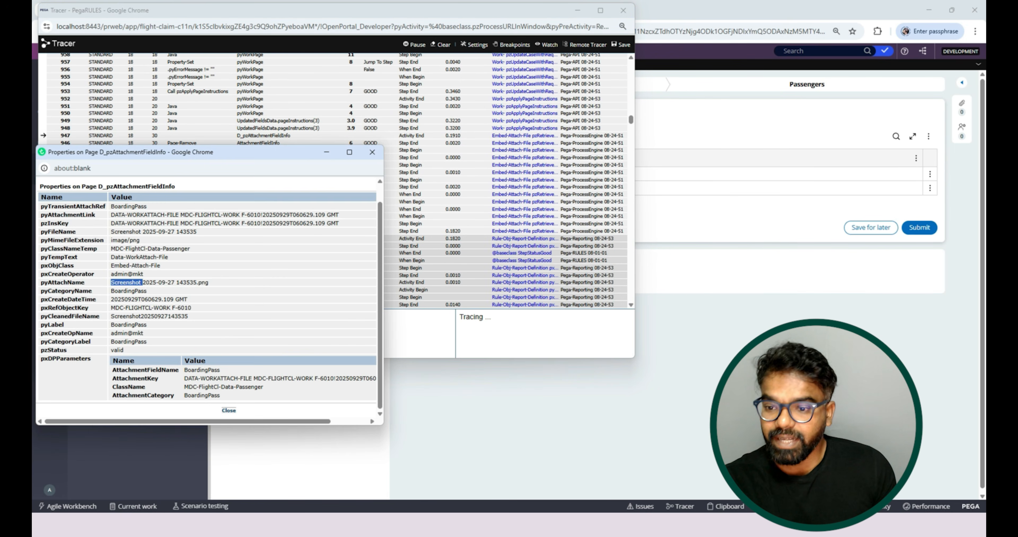
Examine the attachment name on the D_pzAttachmentFieldInfo page and the first passenger's BoardingPass properties on the traced pyWorkPage.
triple_click(127, 282)
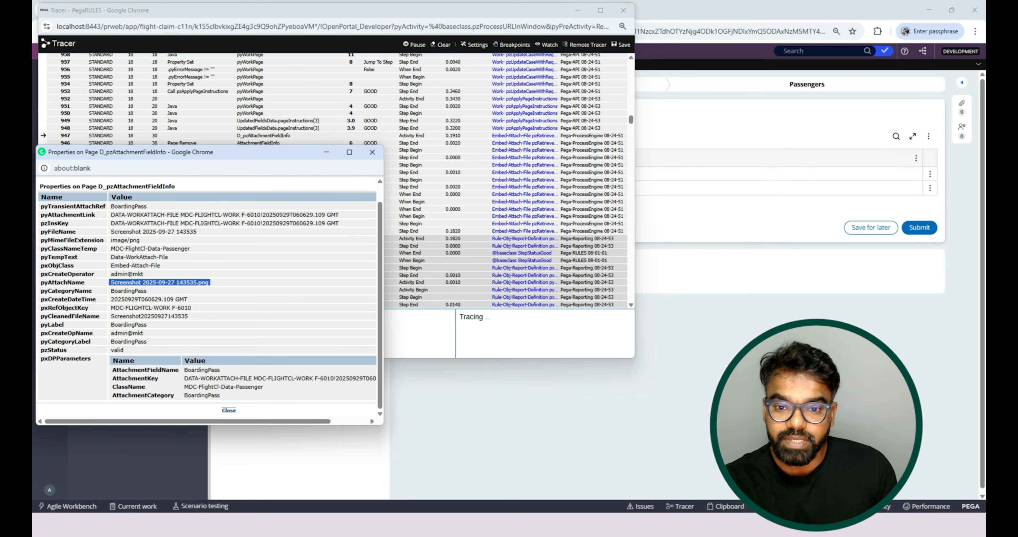
click(326, 152)
click(249, 91)
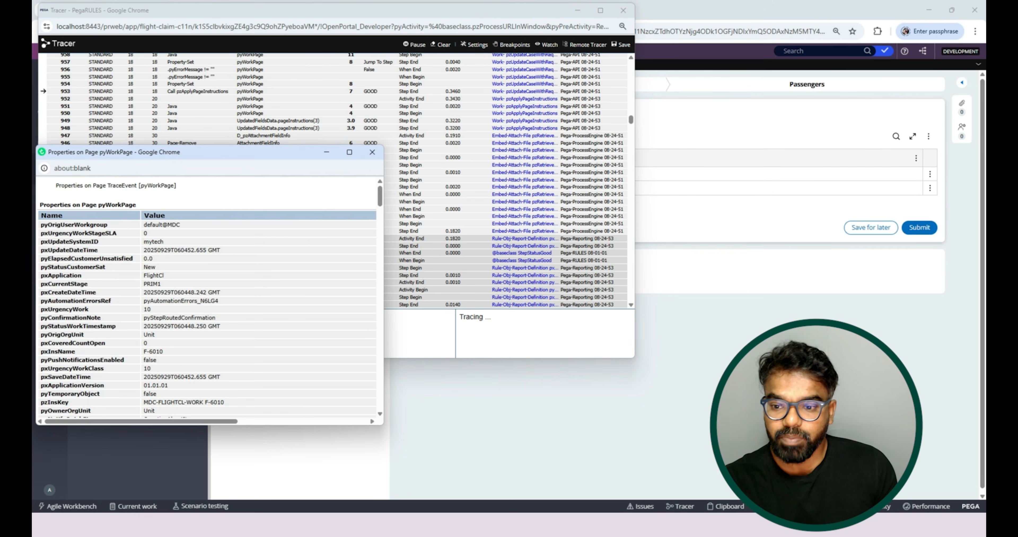
scroll(209, 296, down, 15)
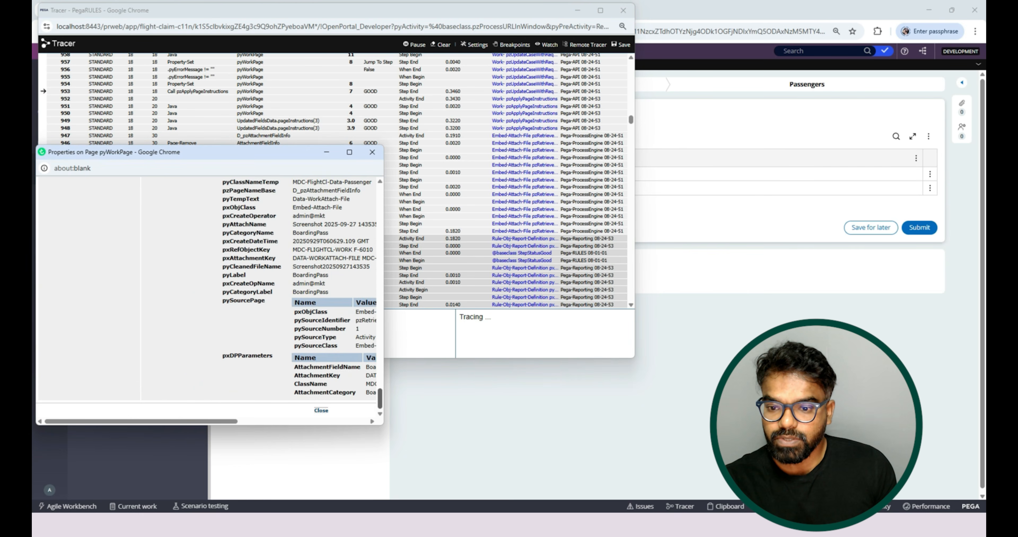
scroll(210, 296, up, 3)
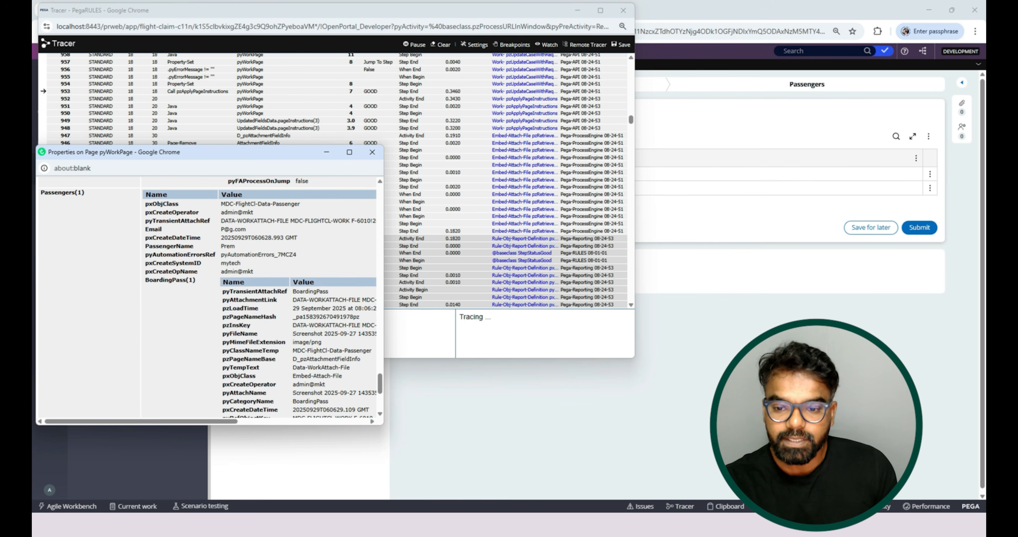
scroll(209, 298, down, 3)
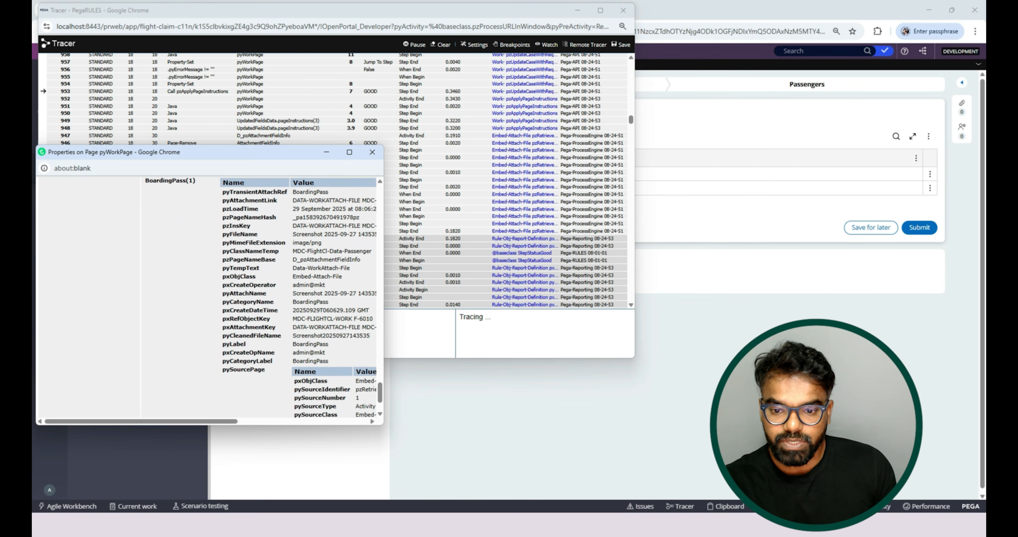
click(326, 152)
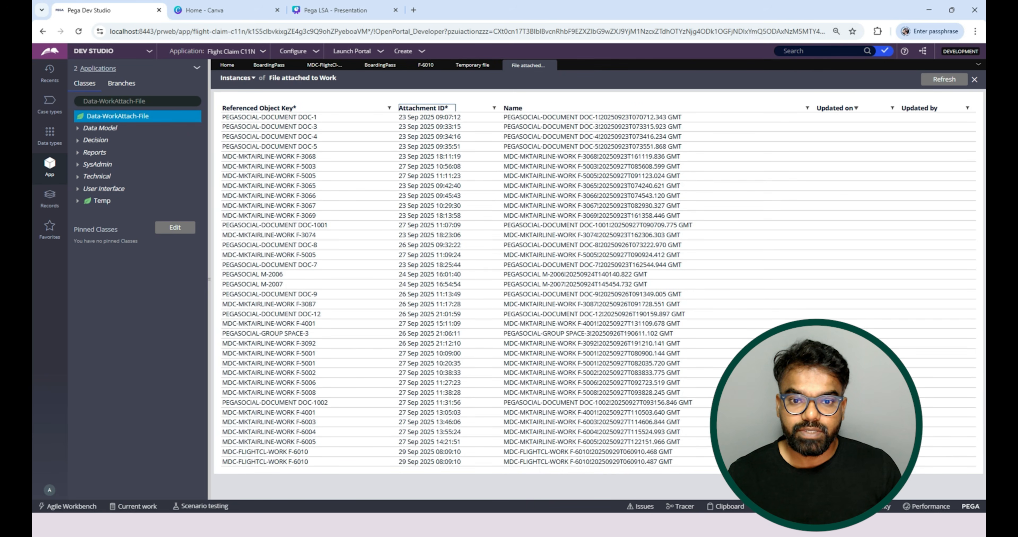
Sort the File attached to Work instances by Attachment ID, newest first, and create a new Flight Claim case.
double_click(423, 109)
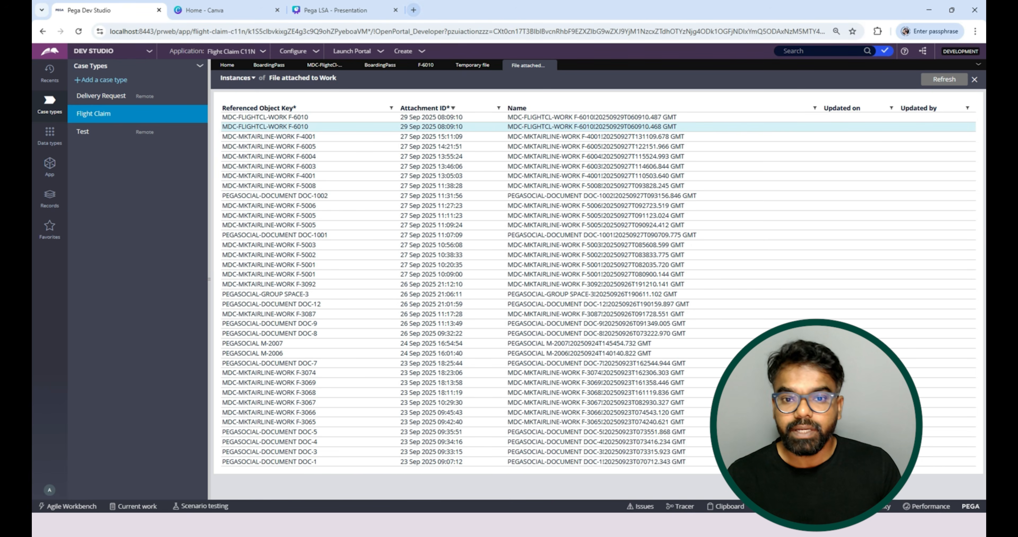
click(403, 51)
mouse_move(411, 61)
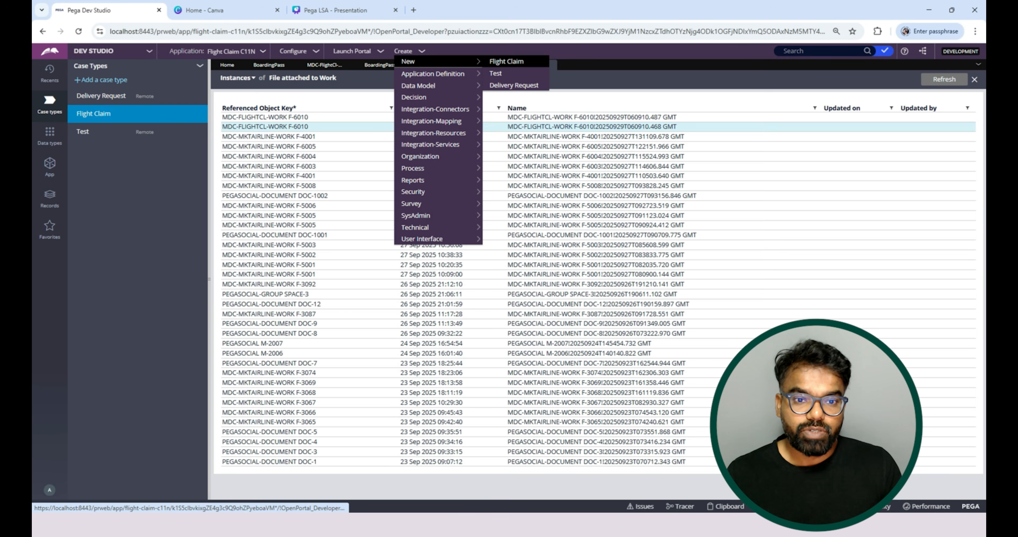
click(506, 62)
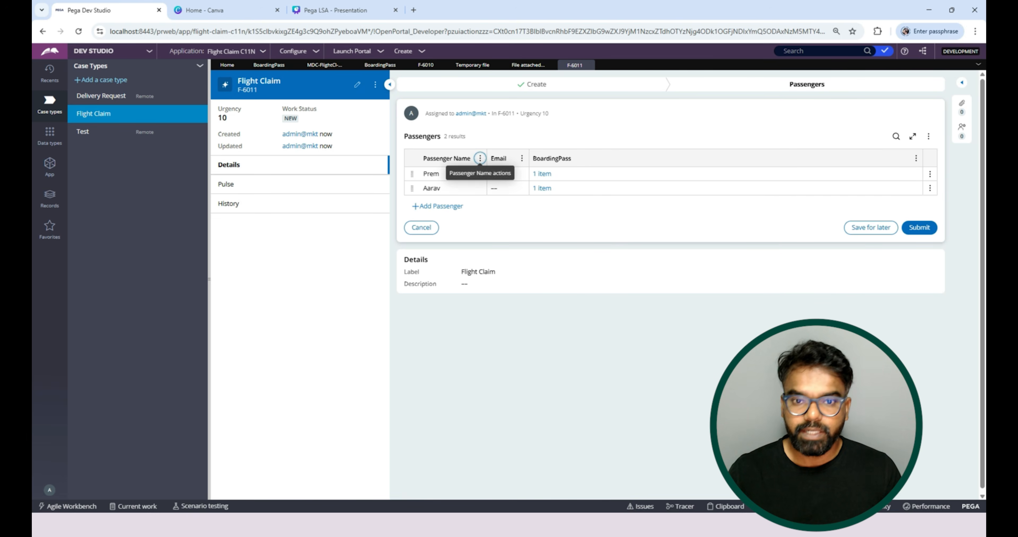
Refresh the Temporary file and File attached to Work instance lists to check where the new case's uploads are stored.
click(472, 65)
click(944, 79)
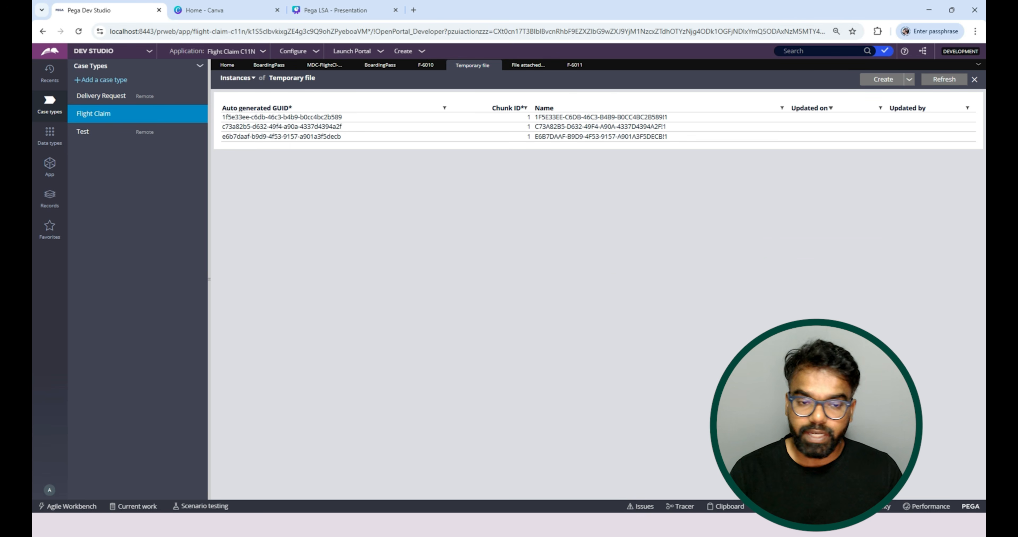
click(574, 65)
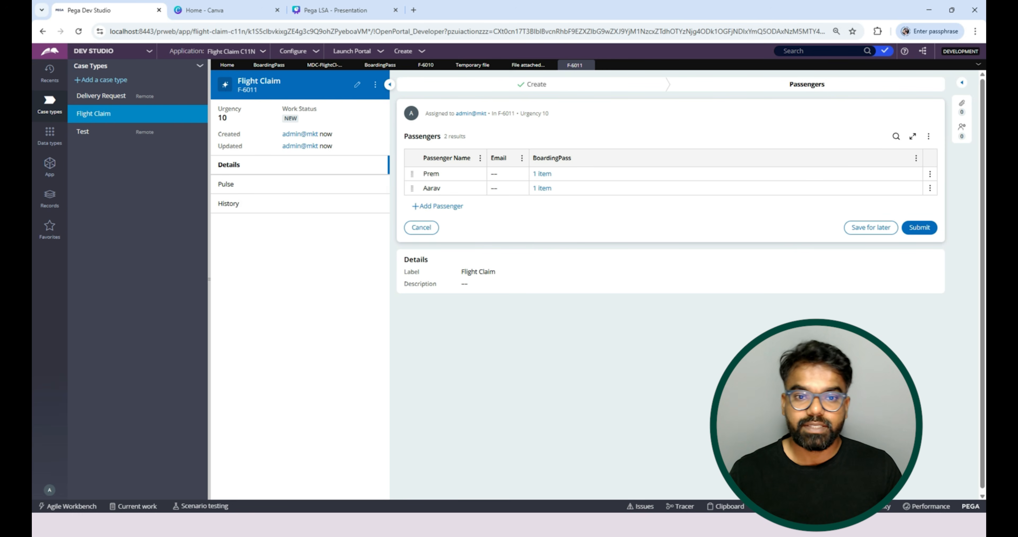
click(528, 65)
click(944, 79)
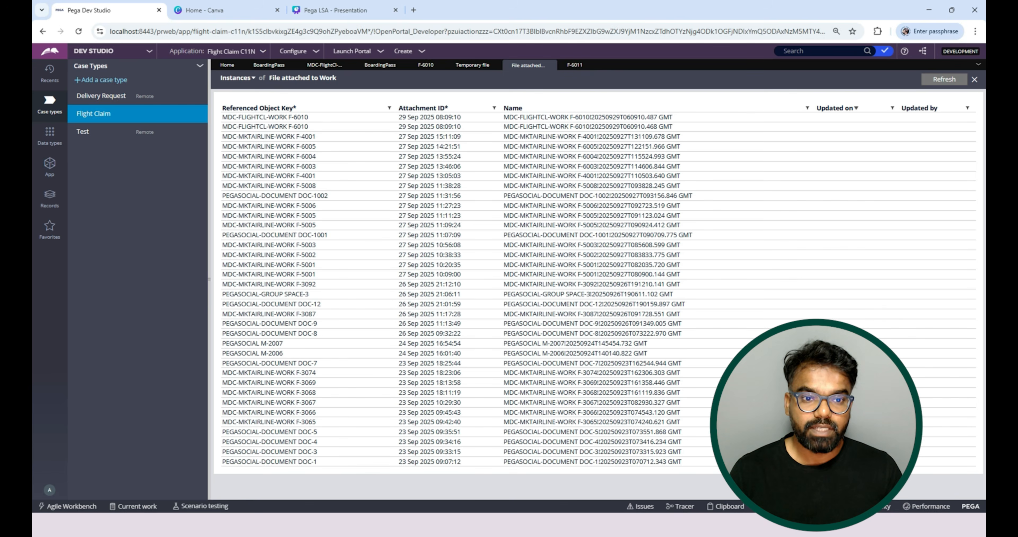
Return to the new Flight Claim case, clear the Tracer's recorded events and resume tracing.
click(575, 64)
mouse_move(616, 525)
click(620, 481)
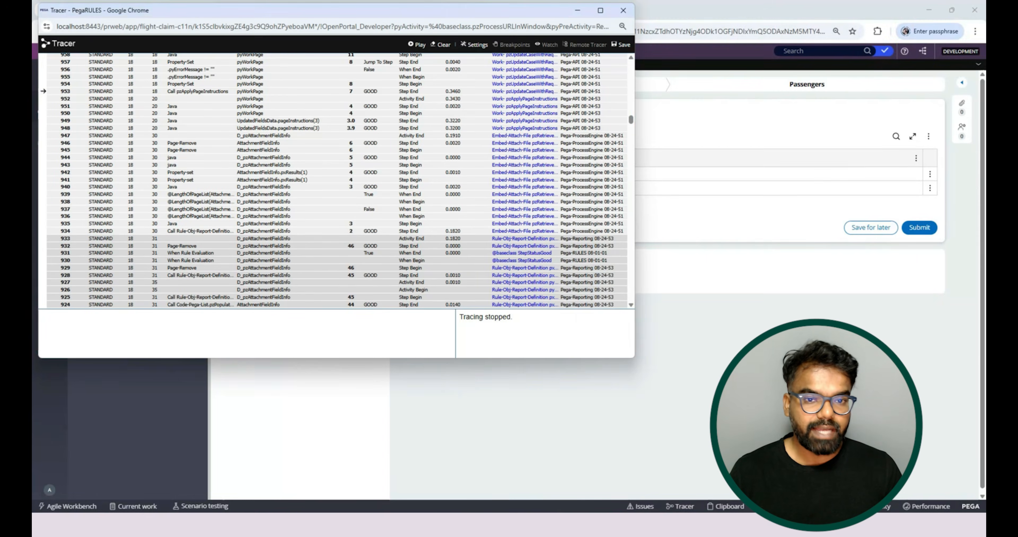
click(440, 44)
click(417, 44)
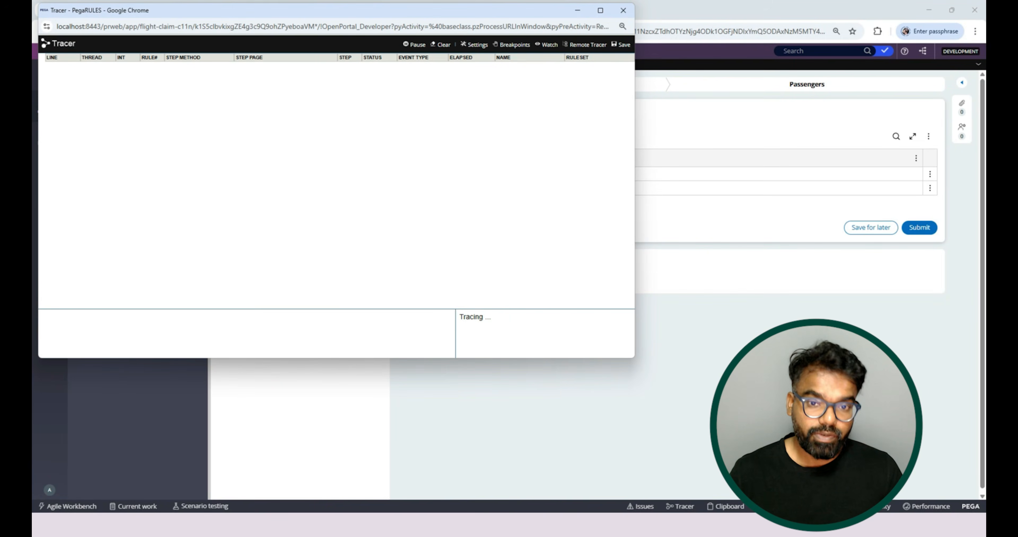
Submit the Passengers assignment of the new Flight Claim case and check the trace events it generates.
key(alt+Tab)
click(919, 228)
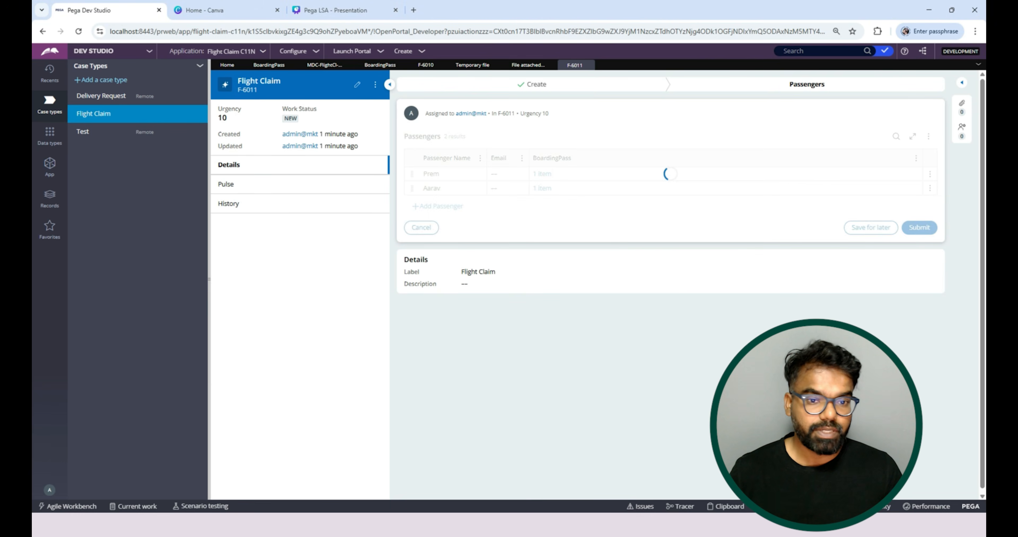
key(alt+Tab)
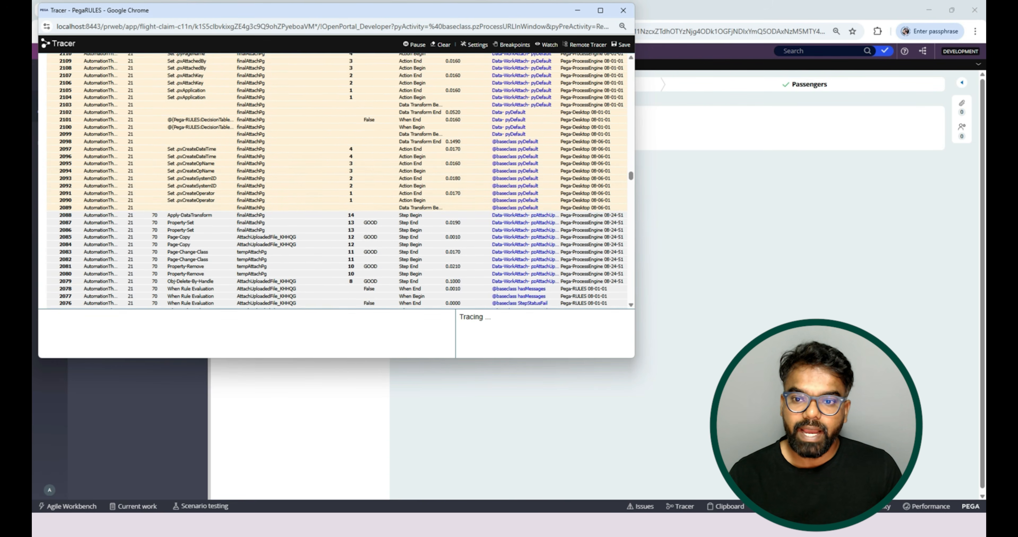
click(578, 11)
Check the Temp class instances and the Data-WorkAttach-File instances, sorting the latter by Attachment ID with the newest first.
click(49, 167)
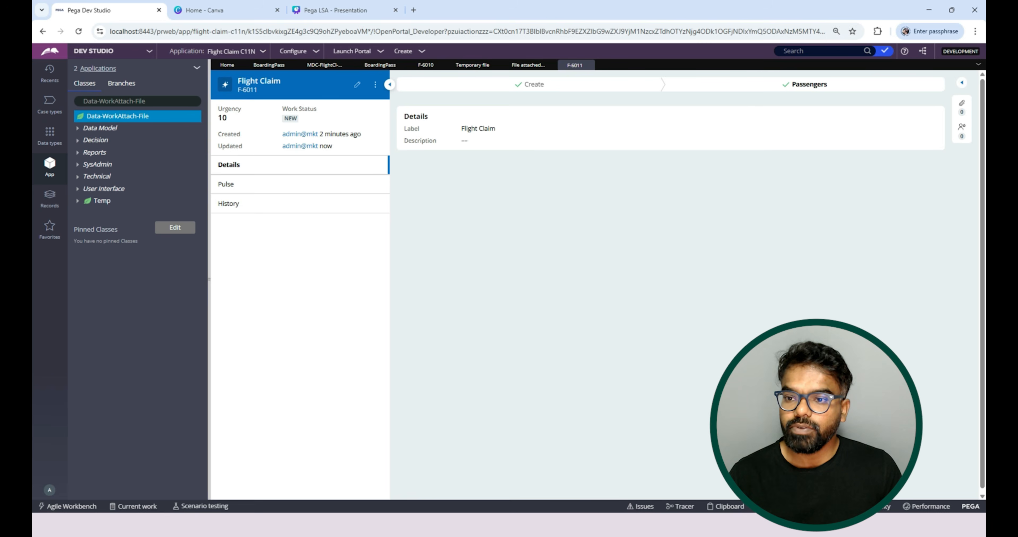
click(102, 200)
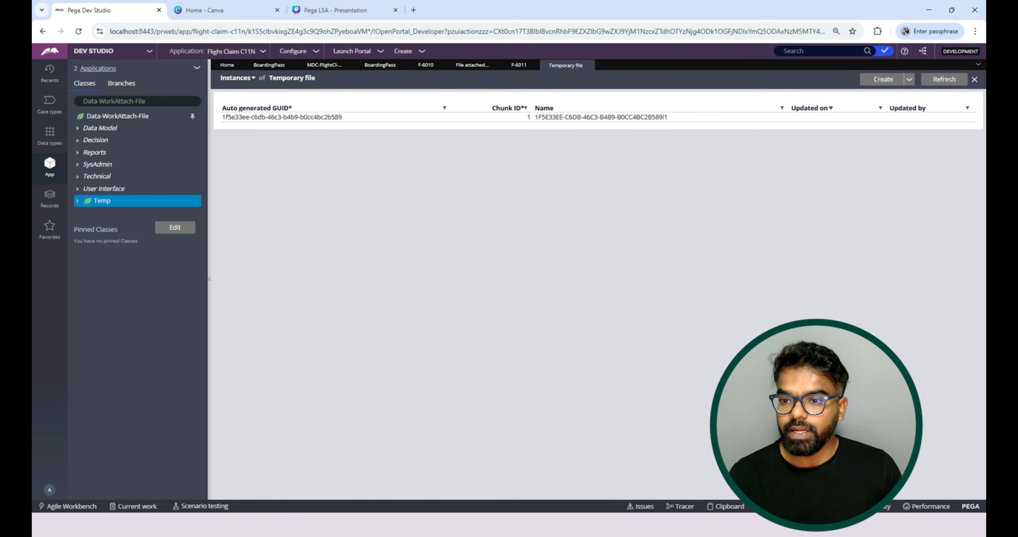
click(117, 117)
click(423, 108)
click(424, 109)
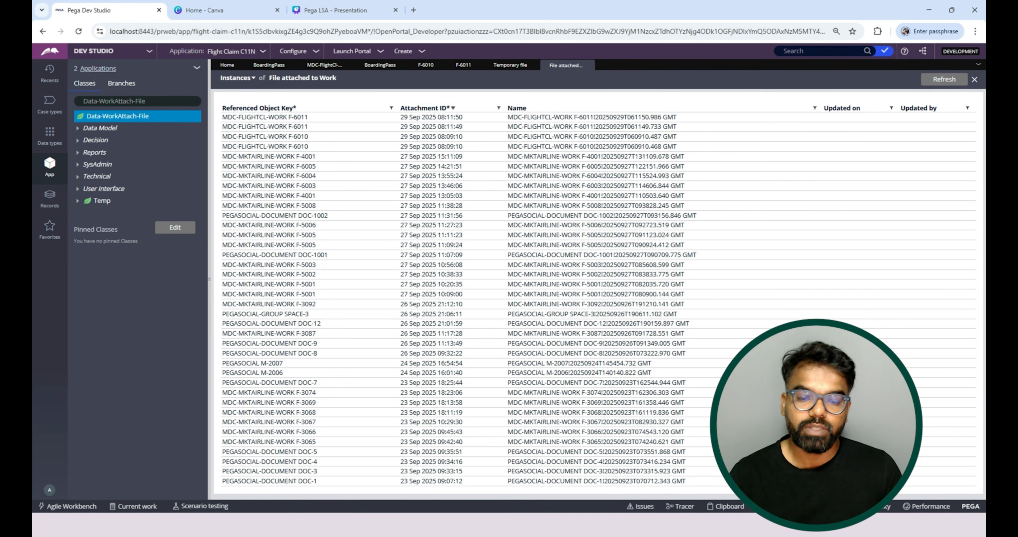